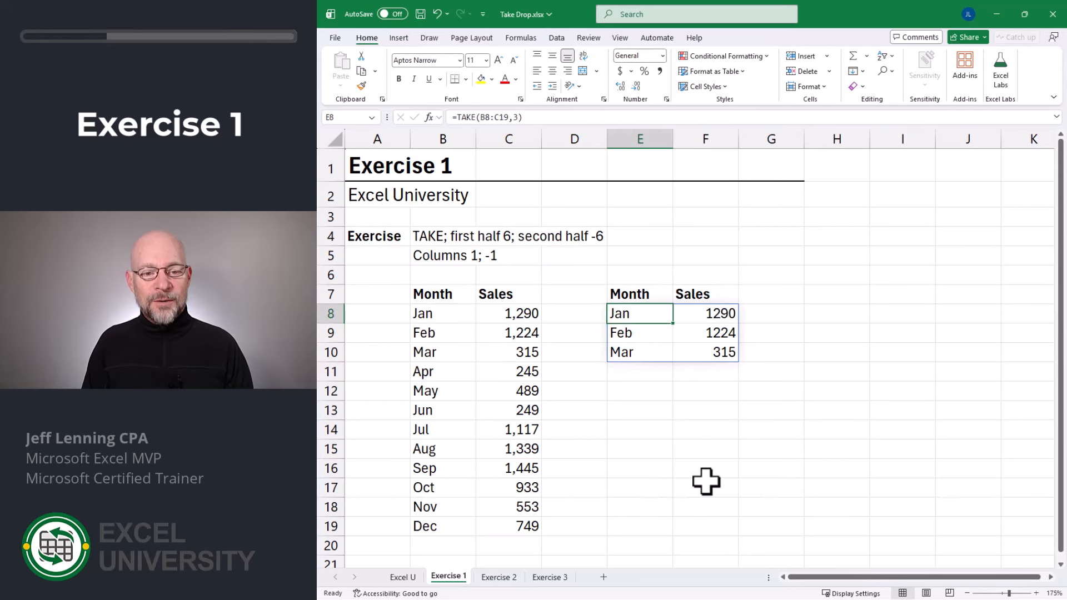
- Change E8's row count to 6 so =TAKE(B8:C19,6) returns the first six months
{"action": "key", "text": "F2"}
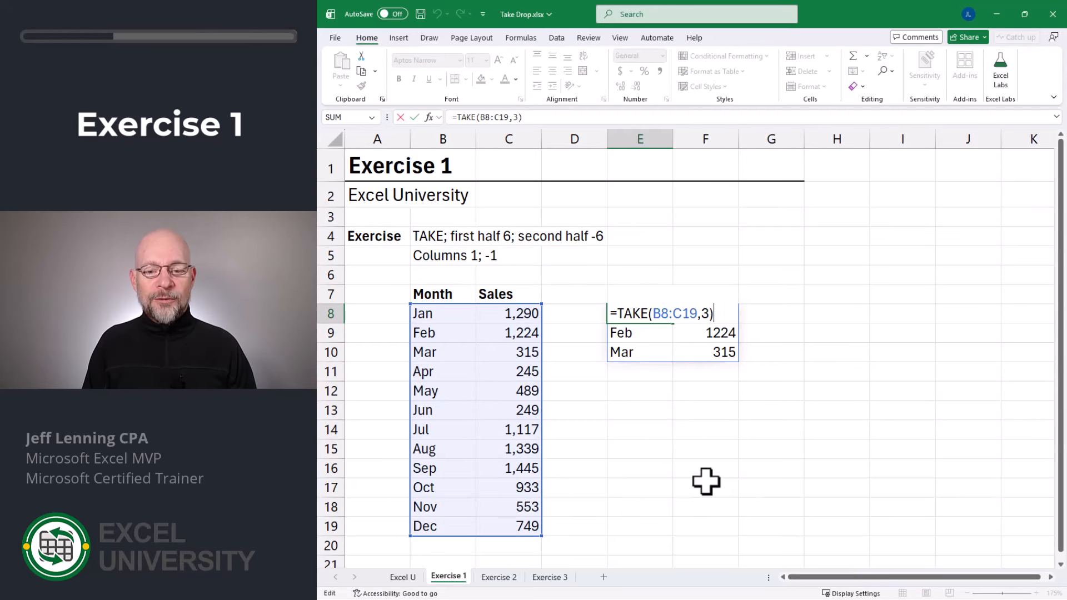
{"action": "key", "text": "Left"}
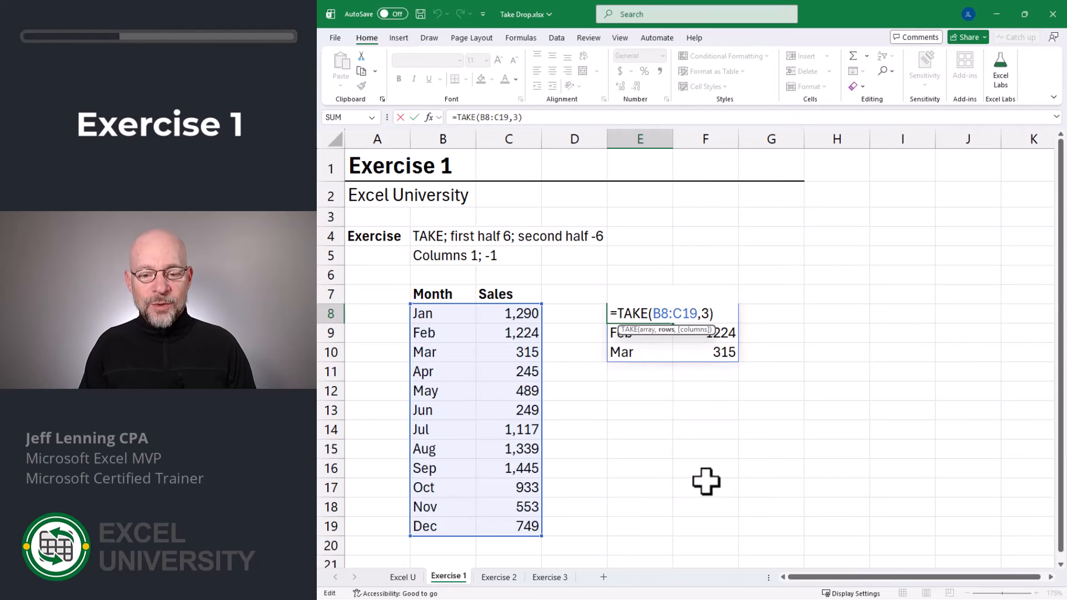
{"action": "key", "text": "BackSpace"}
{"action": "type", "text": "6"}
{"action": "key", "text": "Return"}
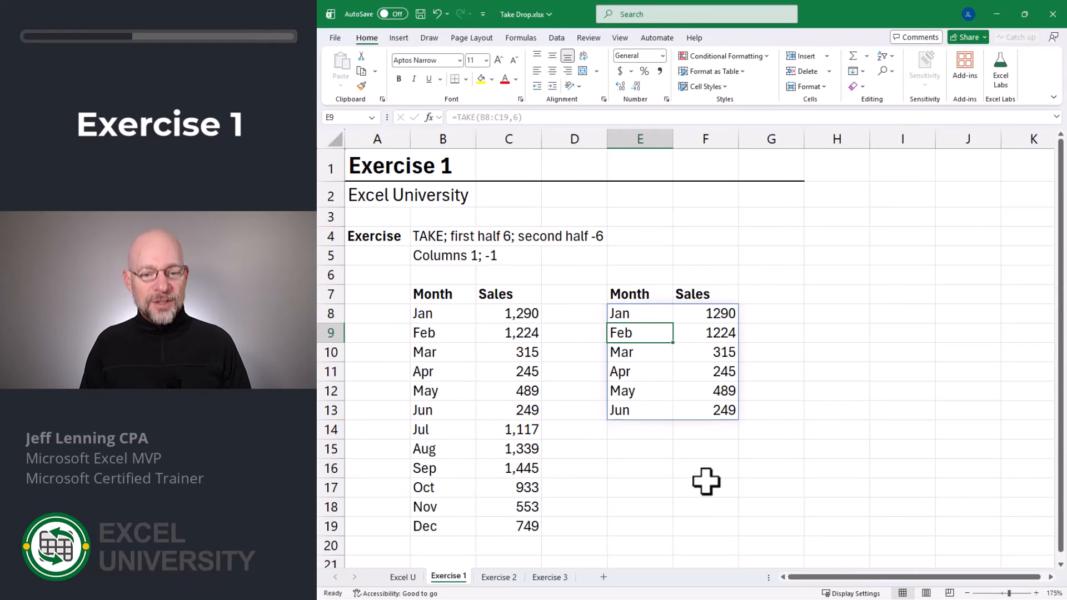
- Edit E8 to =TAKE(B8:C19,-3) to return the last three months
{"action": "key", "text": "Up"}
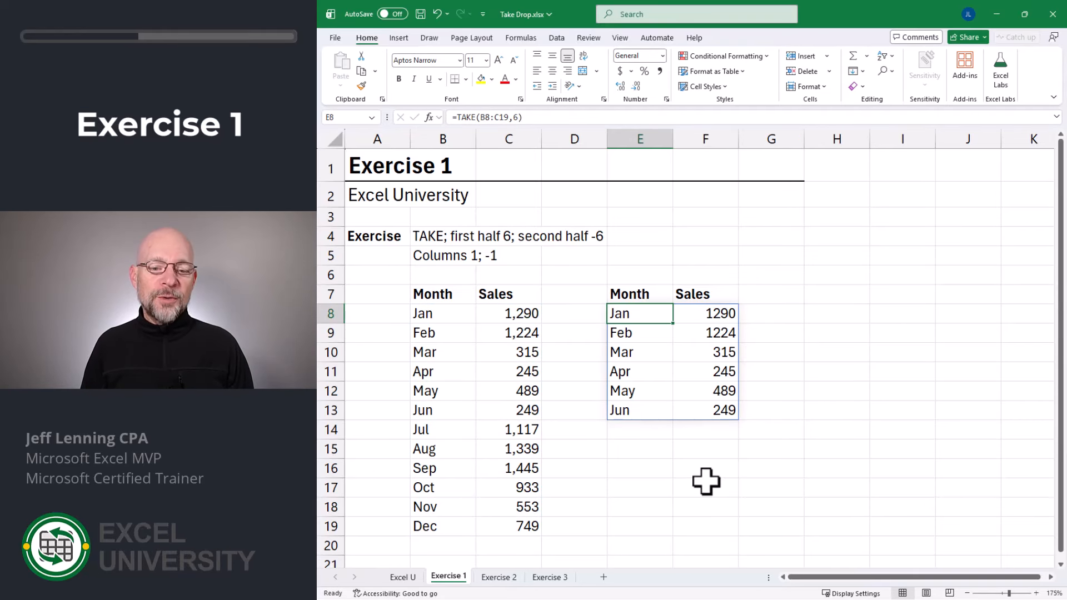
{"action": "key", "text": "F2"}
{"action": "key", "text": "Left"}
{"action": "key", "text": "BackSpace"}
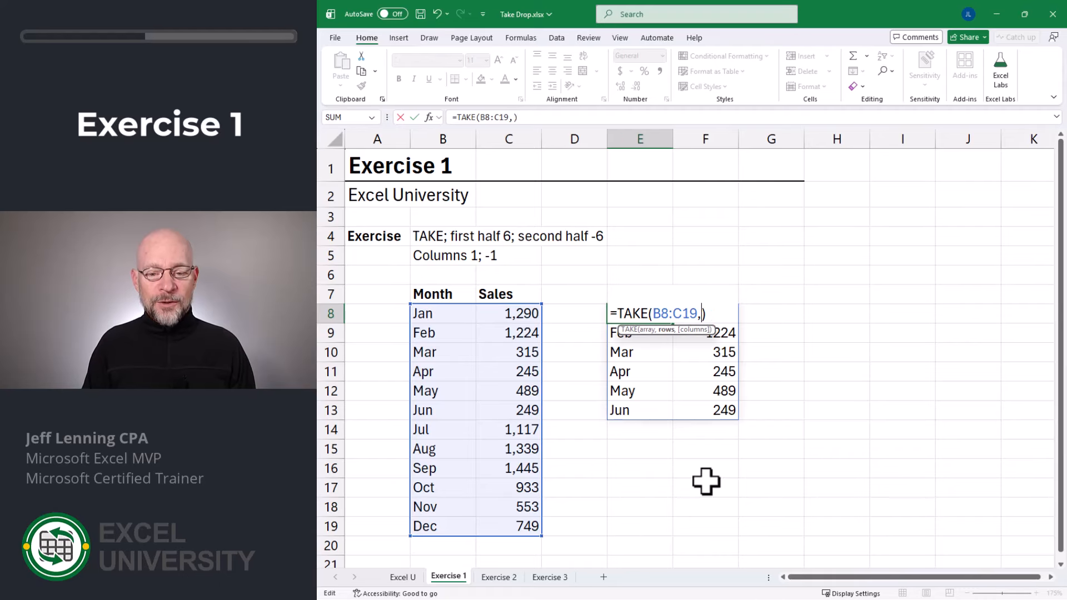
{"action": "type", "text": "-3"}
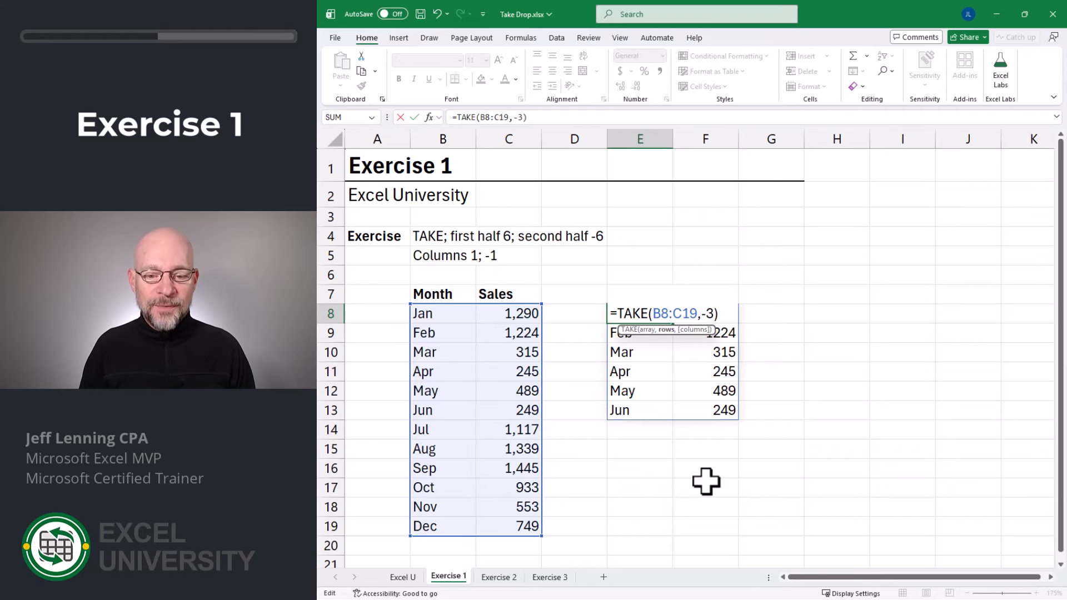
{"action": "key", "text": "Return"}
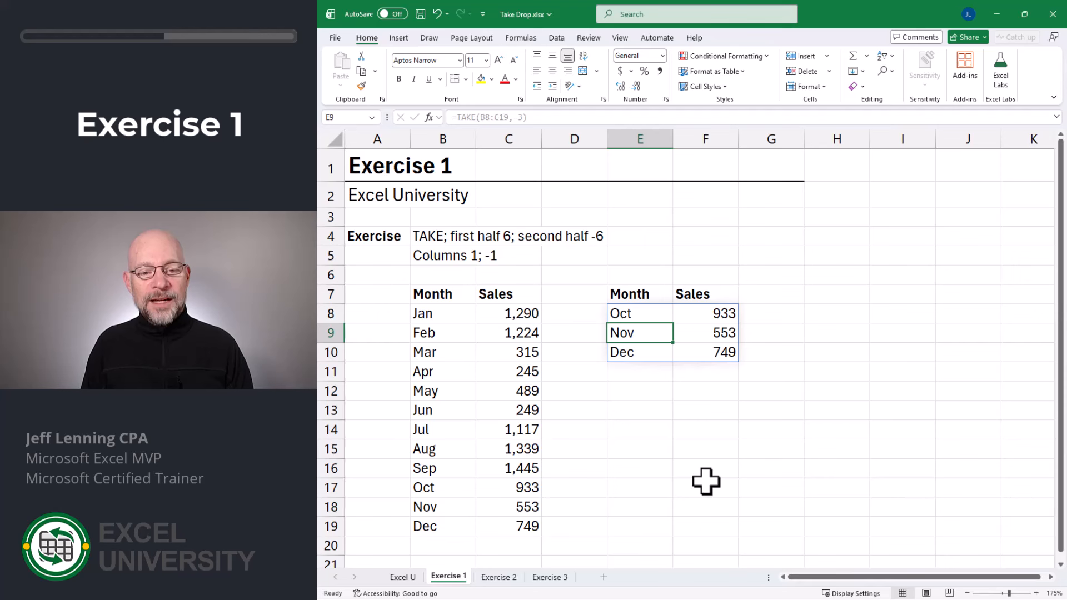
- Edit E8 to =TAKE(B8:C19,-6) to return the last six months, Jul–Dec
{"action": "key", "text": "Up"}
{"action": "key", "text": "F2"}
{"action": "key", "text": "Left"}
{"action": "key", "text": "BackSpace"}
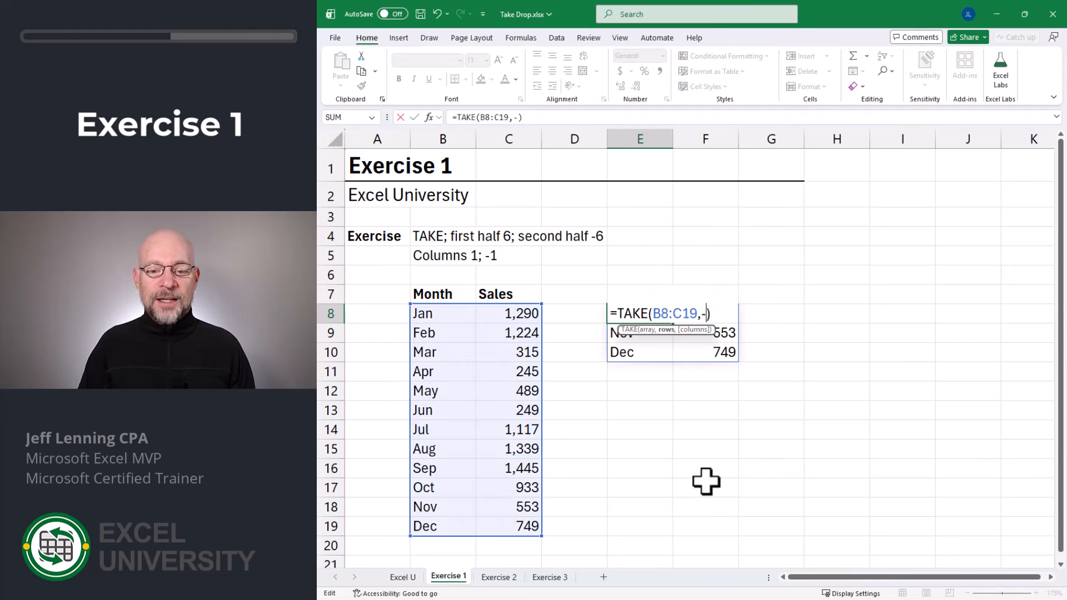
{"action": "type", "text": "6"}
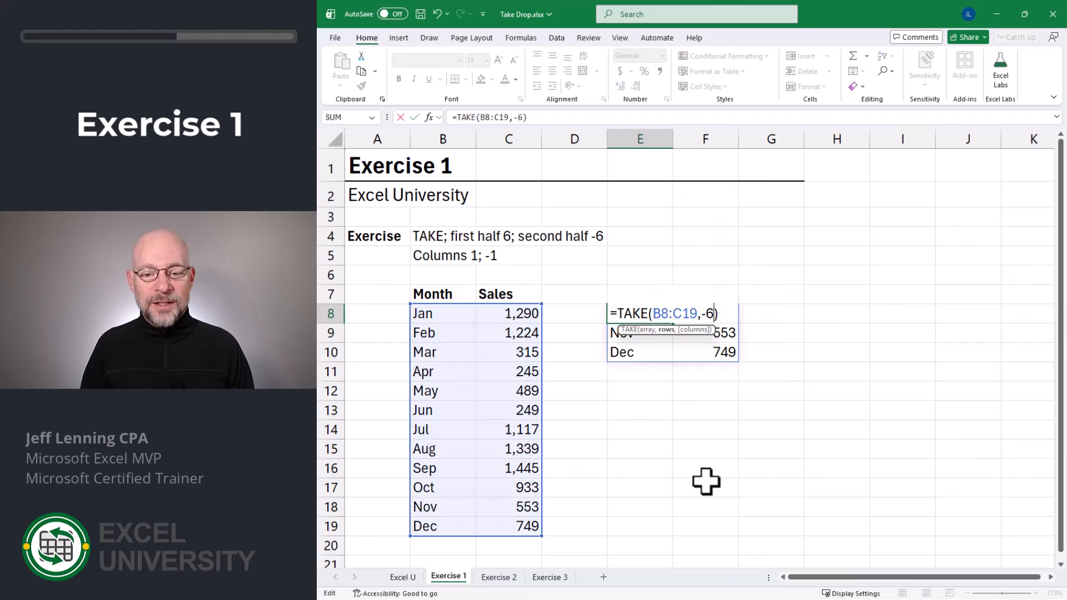
{"action": "key", "text": "Return"}
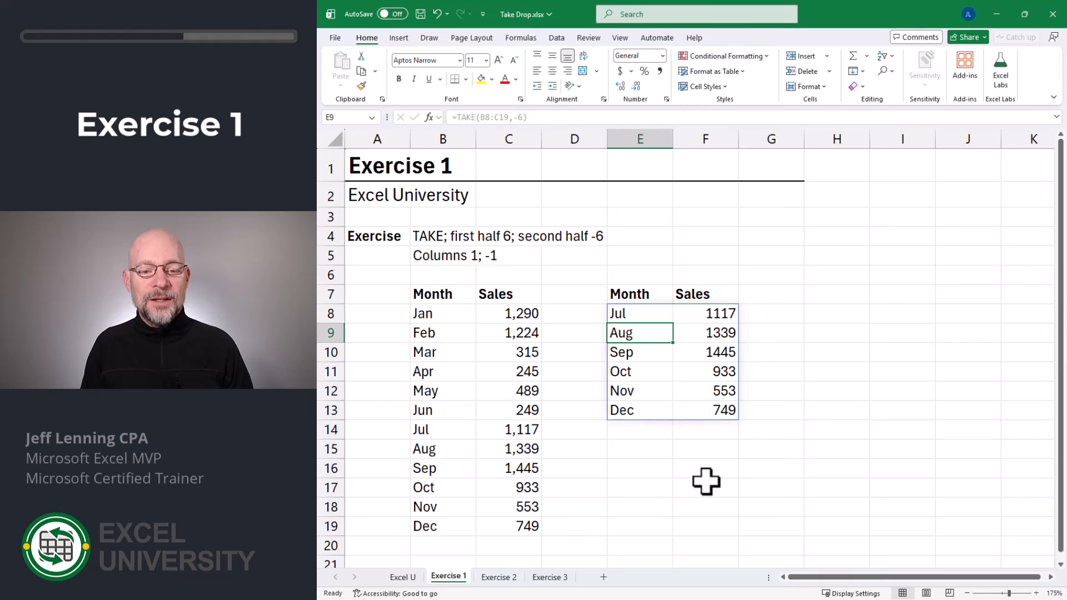
- Add a columns argument of 1 so E8 returns only the Month column of the last six months
{"action": "key", "text": "Up"}
{"action": "key", "text": "F2"}
{"action": "key", "text": "Left"}
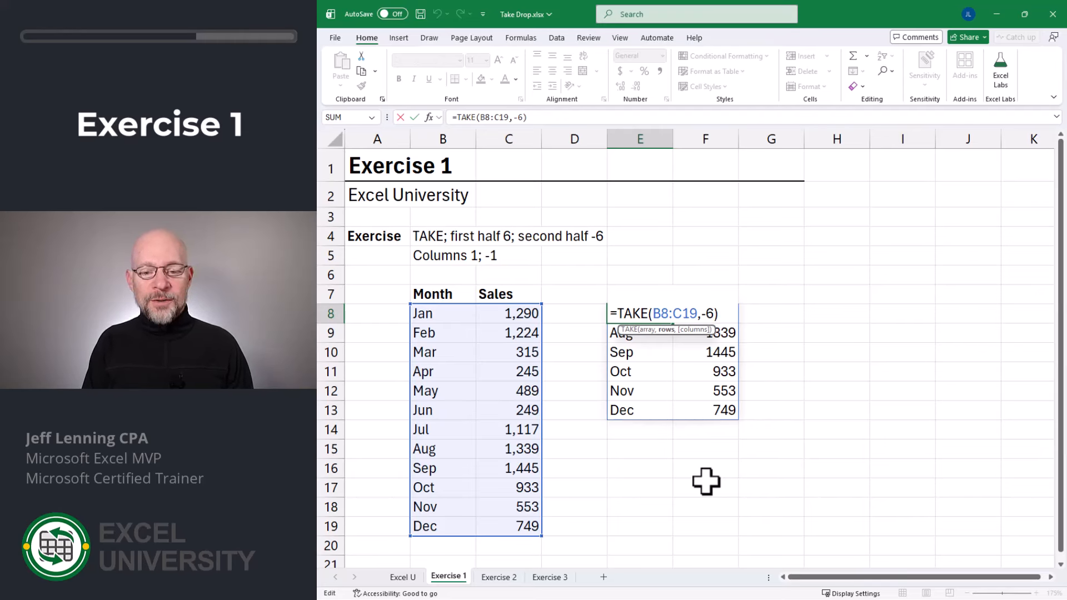
{"action": "type", "text": ","}
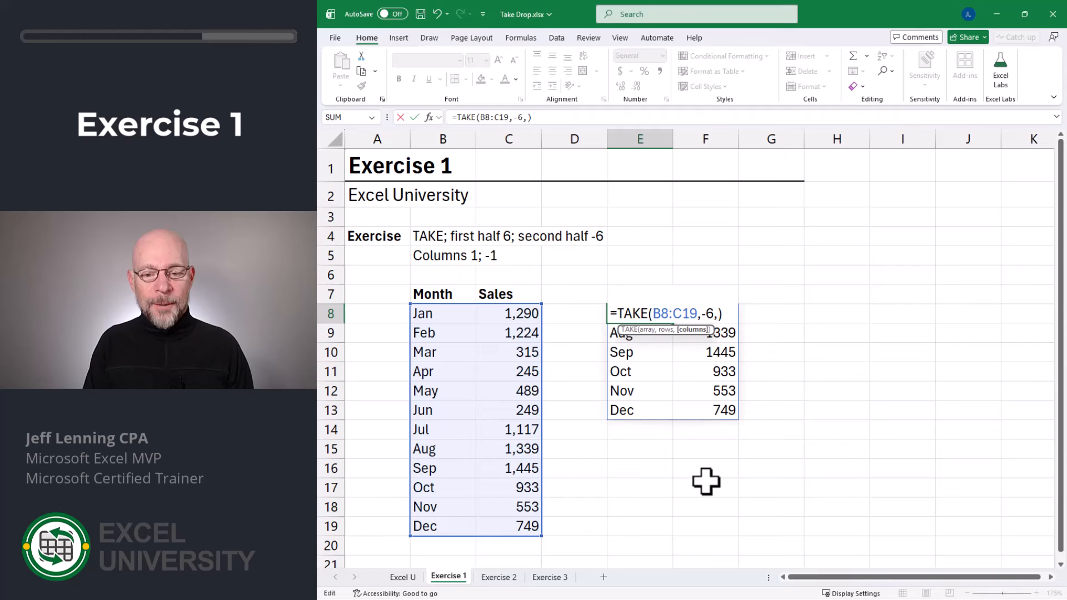
{"action": "type", "text": "1"}
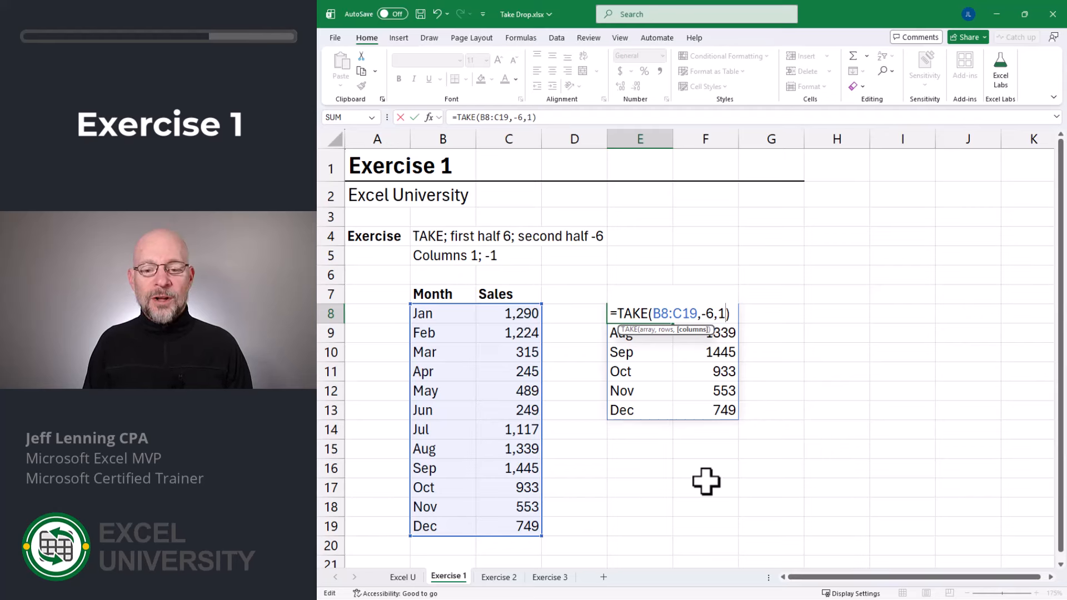
{"action": "key", "text": "ctrl+Return"}
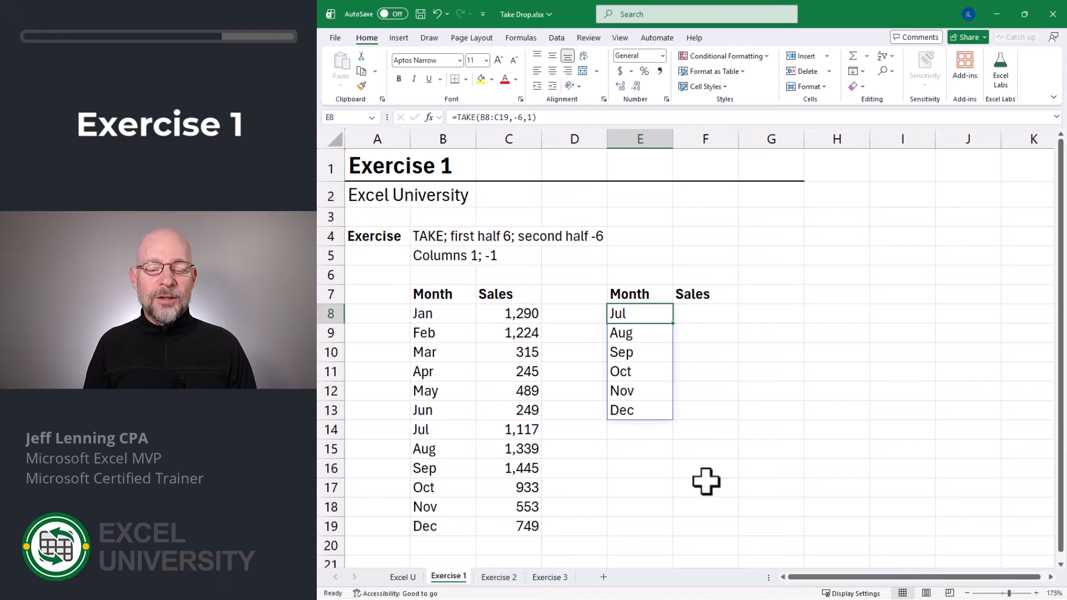
- Change the columns argument to -1 so E8 returns only the Sales column
{"action": "key", "text": "F2"}
{"action": "key", "text": "Left"}
{"action": "key", "text": "Left"}
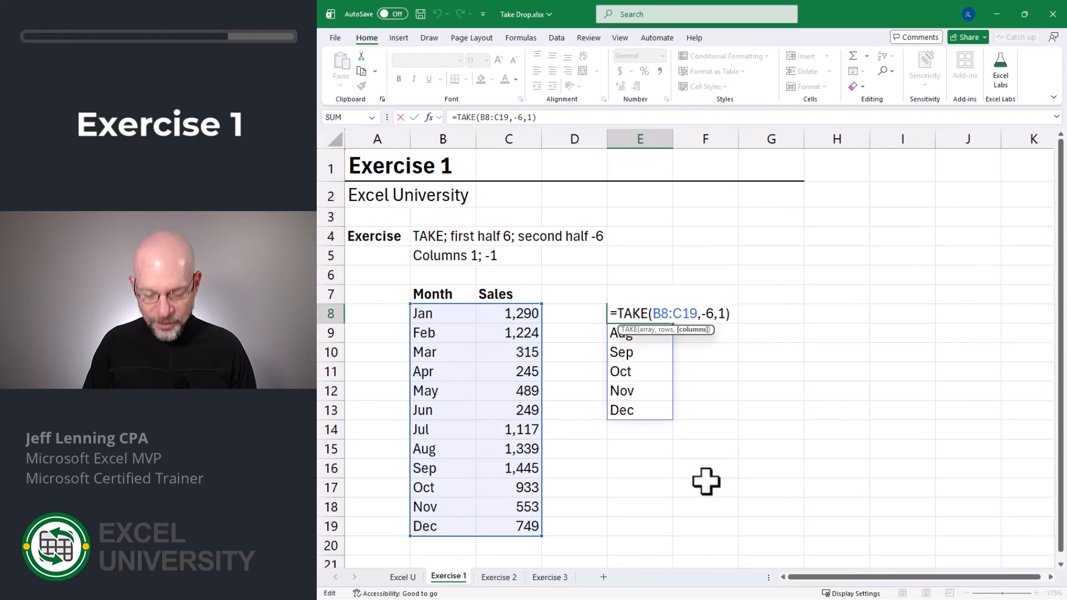
{"action": "type", "text": "-"}
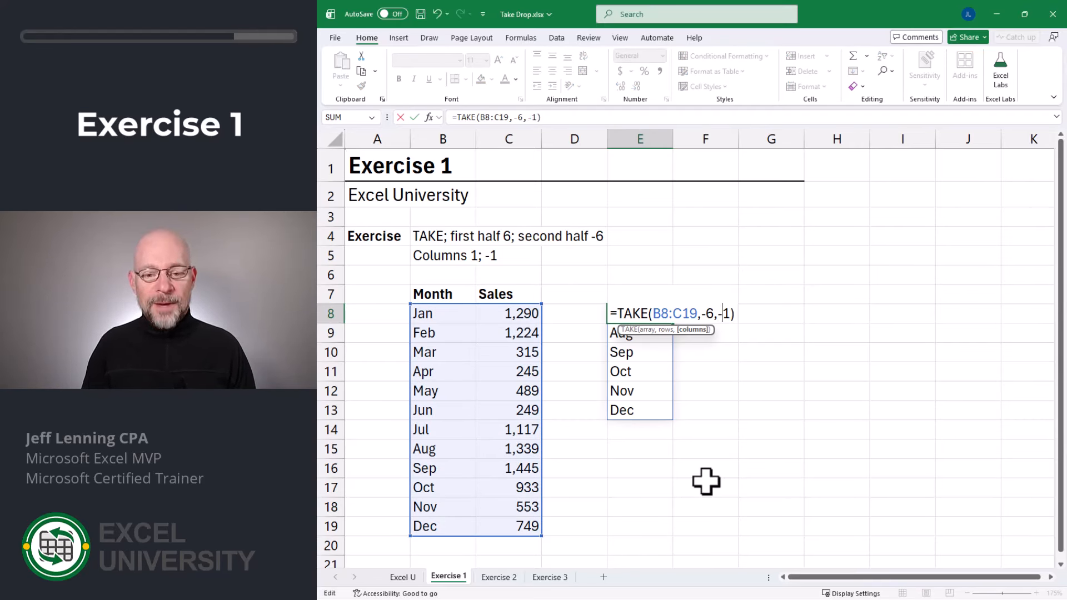
{"action": "key", "text": "Return"}
- Remove the columns argument, restoring =TAKE(B8:C19,-6) with both Month and Sales
{"action": "key", "text": "Up"}
{"action": "key", "text": "F2"}
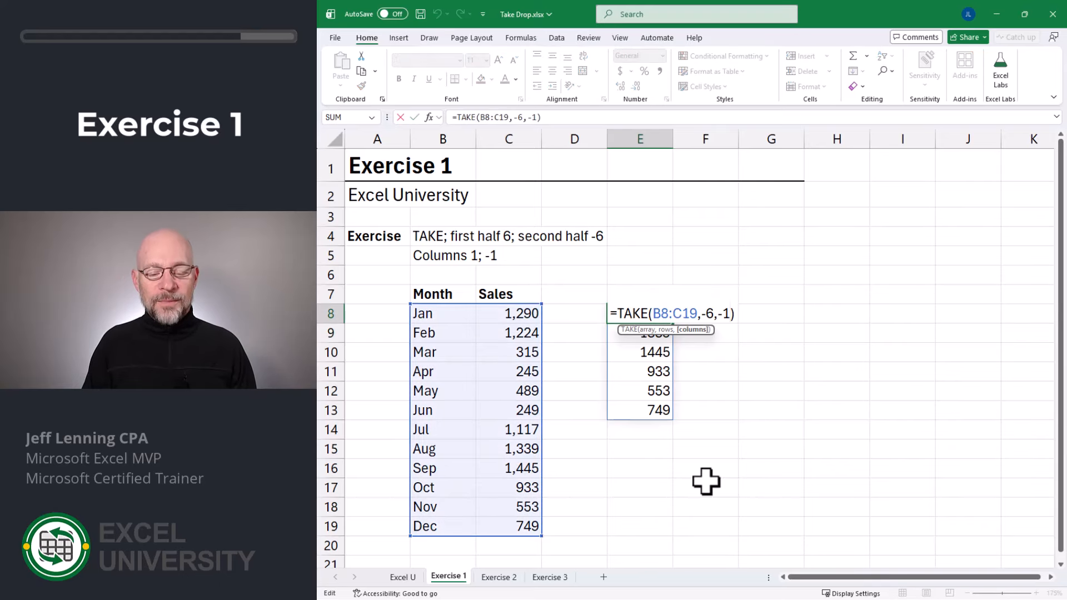
{"action": "key", "text": "BackSpace"}
{"action": "key", "text": "BackSpace"}
{"action": "key", "text": "BackSpace"}
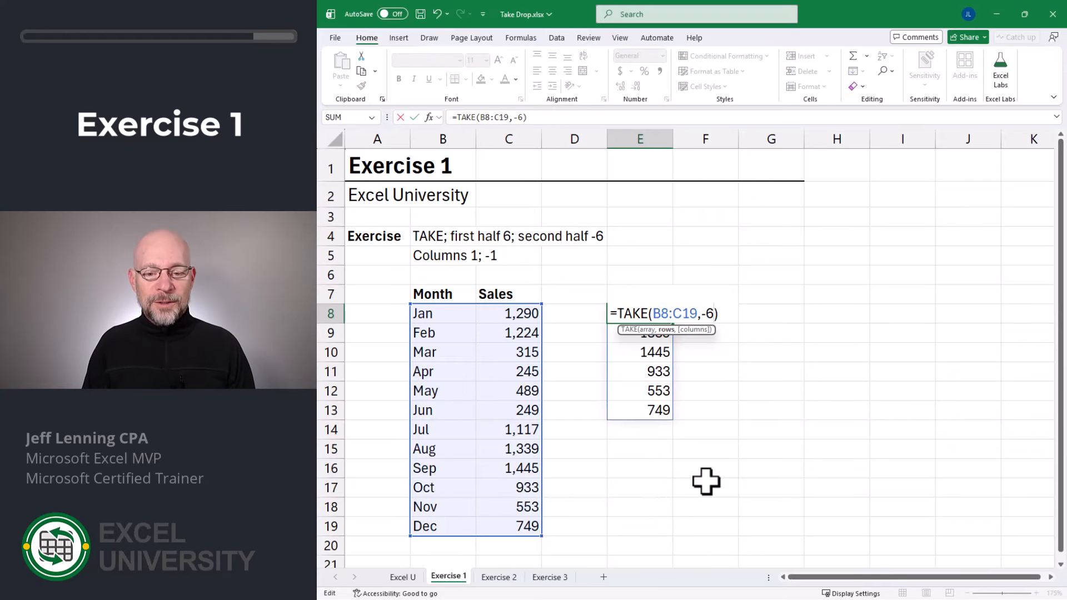
{"action": "key", "text": "Return"}
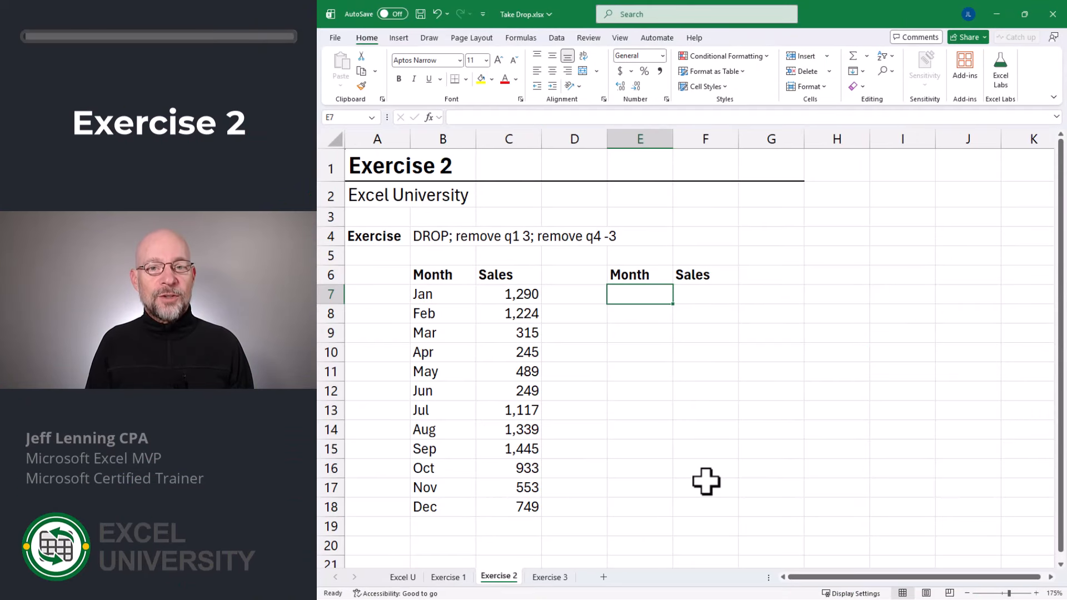
- Enter =DROP(B6:C18,0) in E7, spilling the table including its header row
{"action": "type", "text": "=drop"}
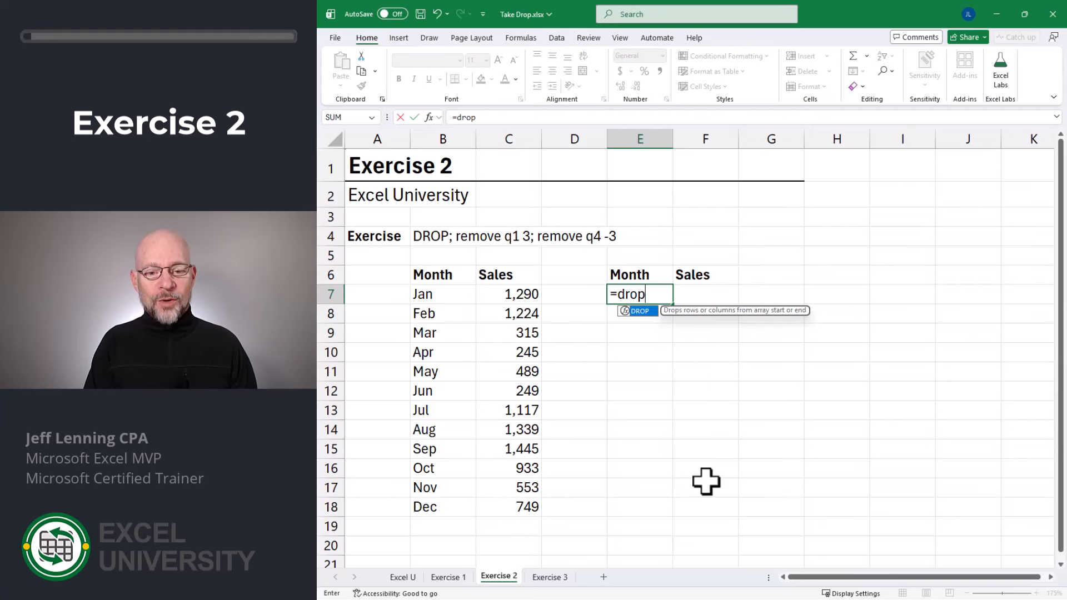
{"action": "key", "text": "Tab"}
{"action": "left_click_drag", "start_coordinate": [445, 274], "coordinate": [502, 506]}
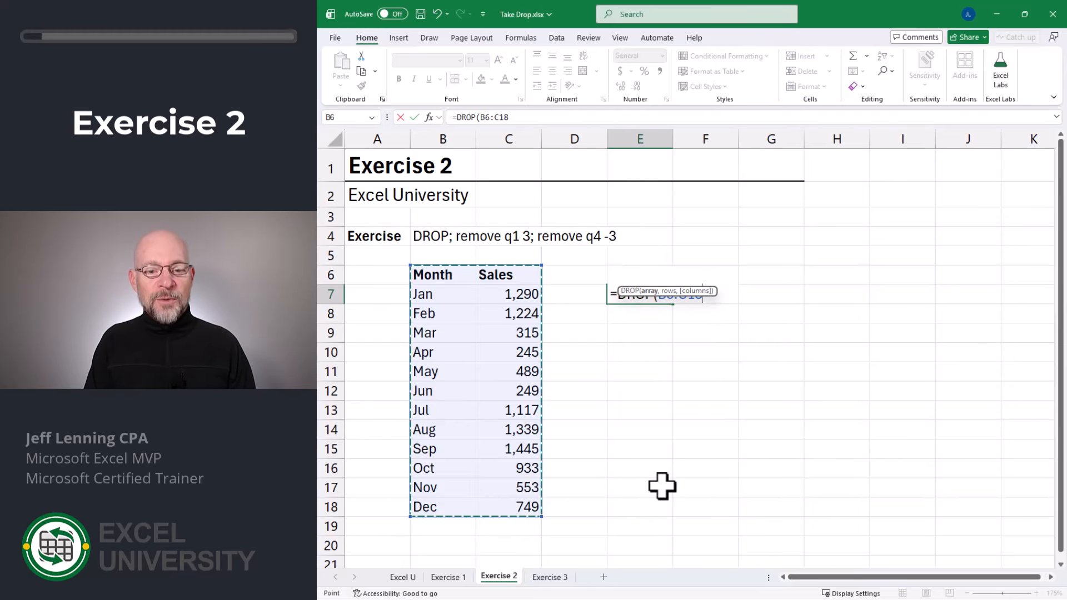
{"action": "type", "text": ","}
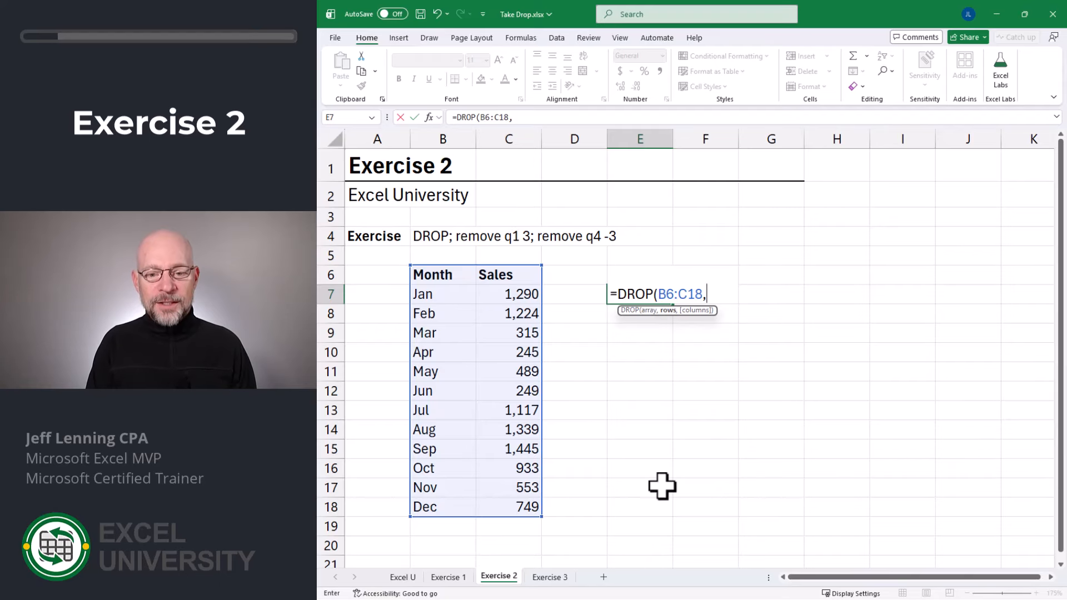
{"action": "type", "text": "0)"}
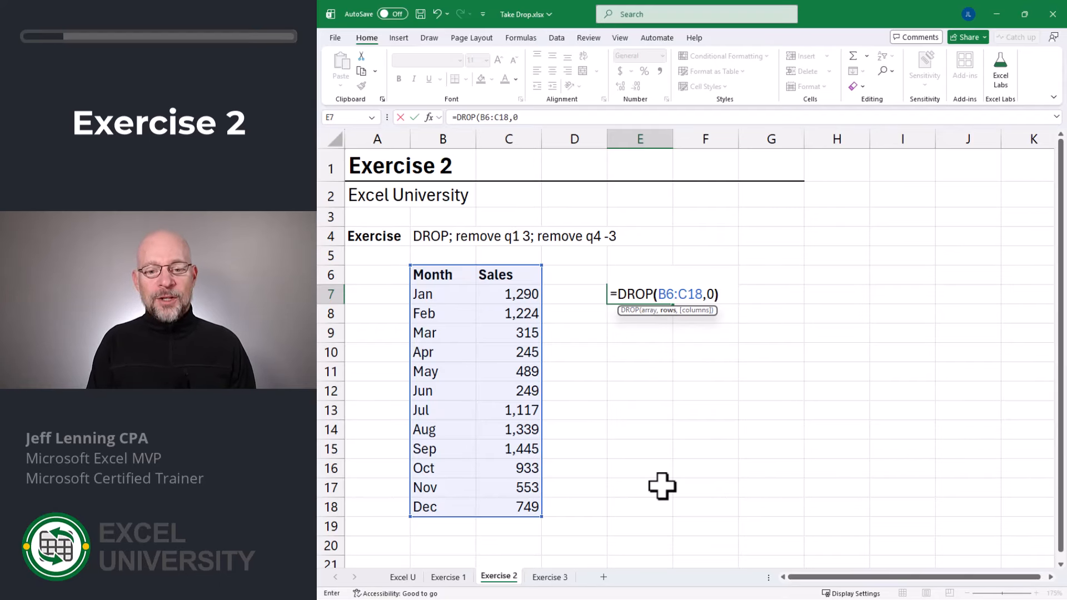
{"action": "key", "text": "Return"}
- Change the DROP rows argument to 1 so the header row is removed, leaving Jan–Dec
{"action": "key", "text": "Up"}
{"action": "key", "text": "F2"}
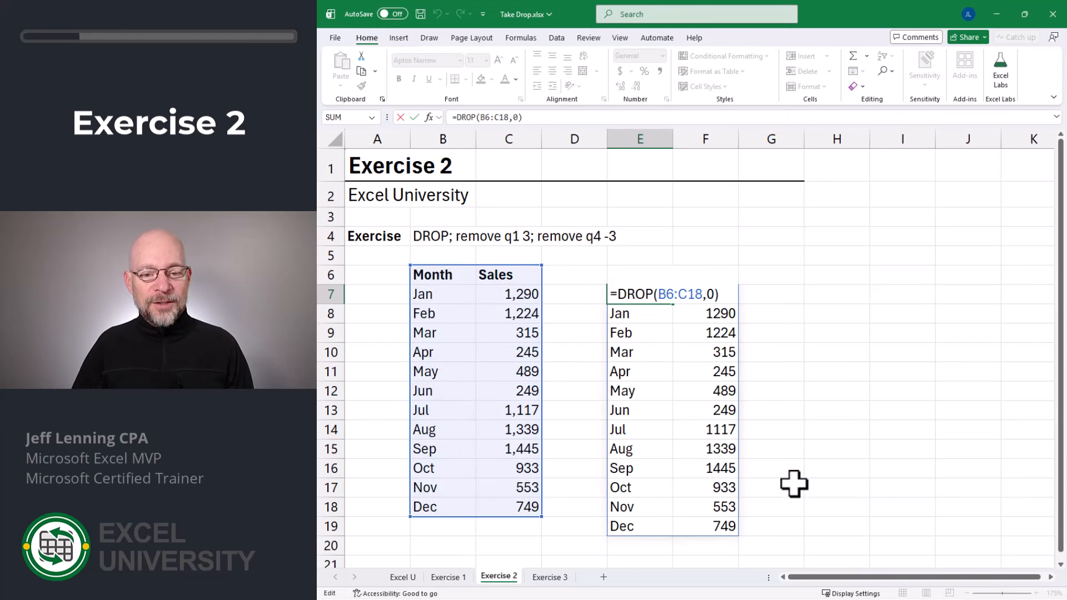
{"action": "key", "text": "ctrl+Return"}
{"action": "key", "text": "F2"}
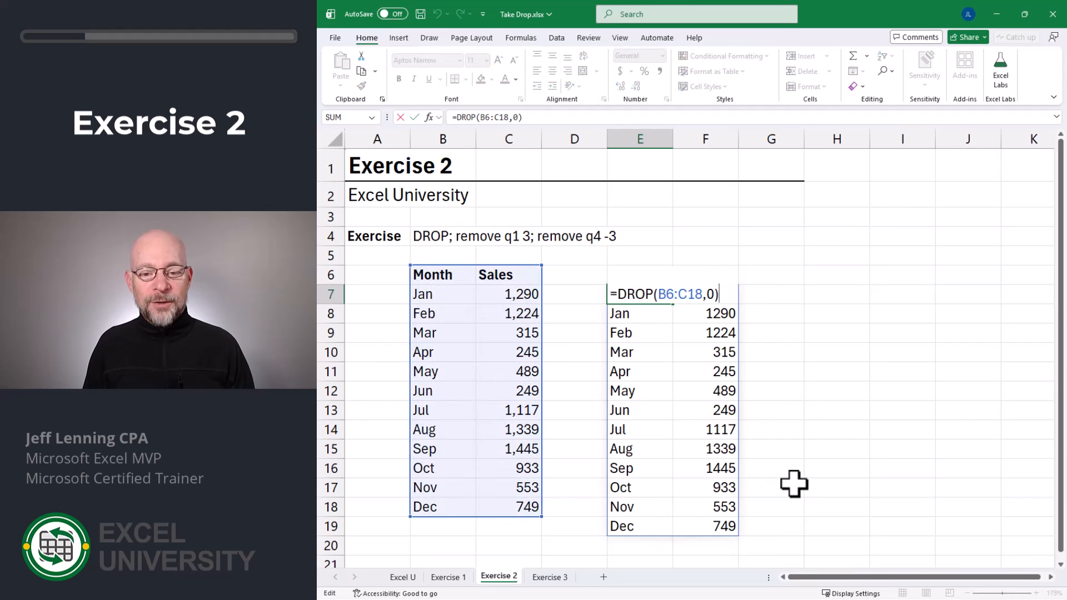
{"action": "key", "text": "BackSpace"}
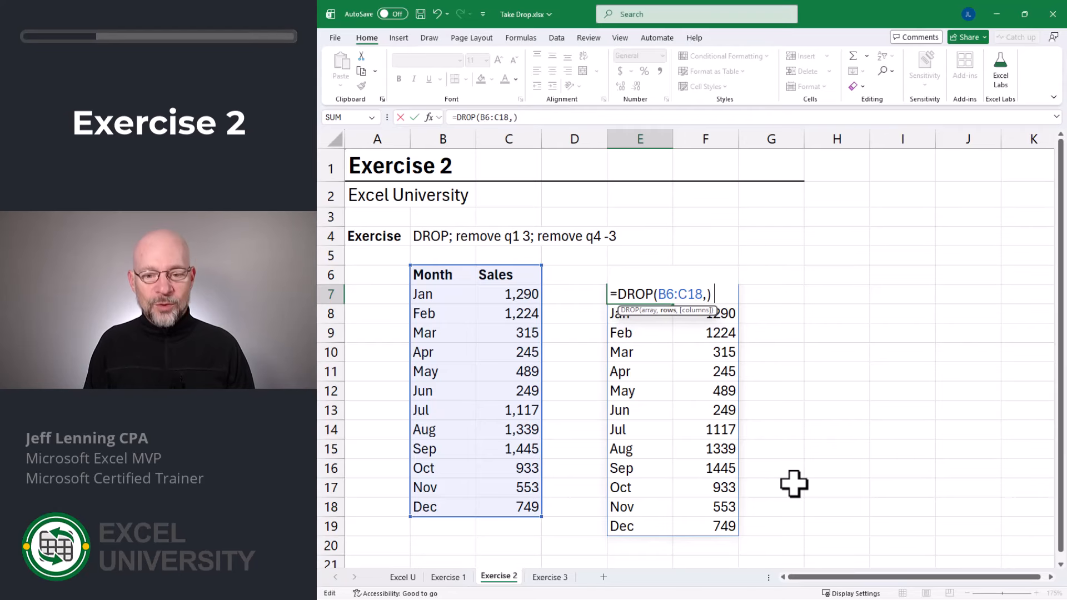
{"action": "type", "text": "1"}
{"action": "key", "text": "Return"}
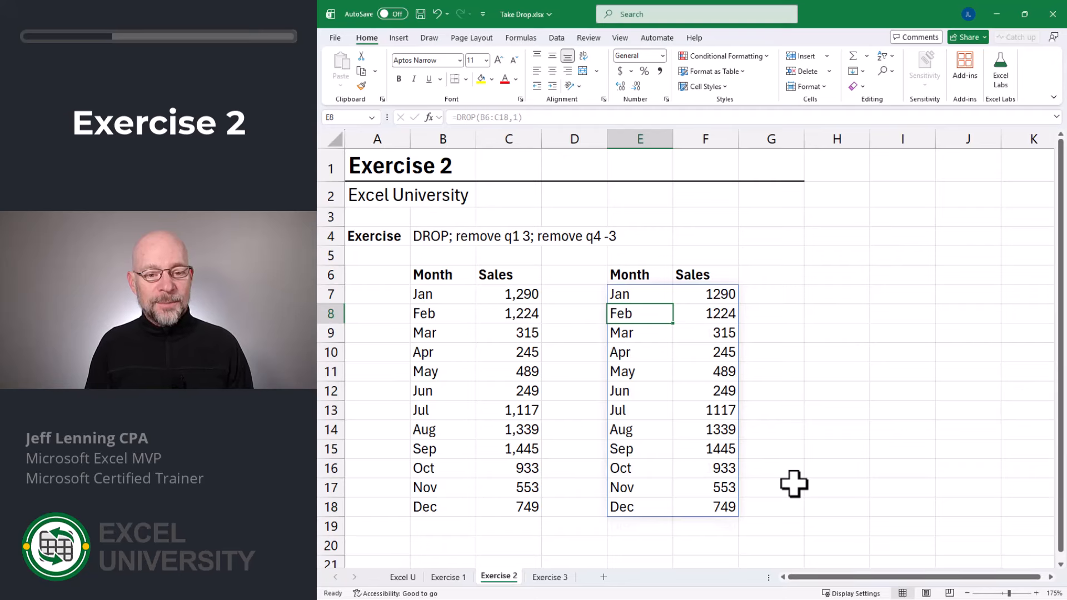
{"action": "key", "text": "Up"}
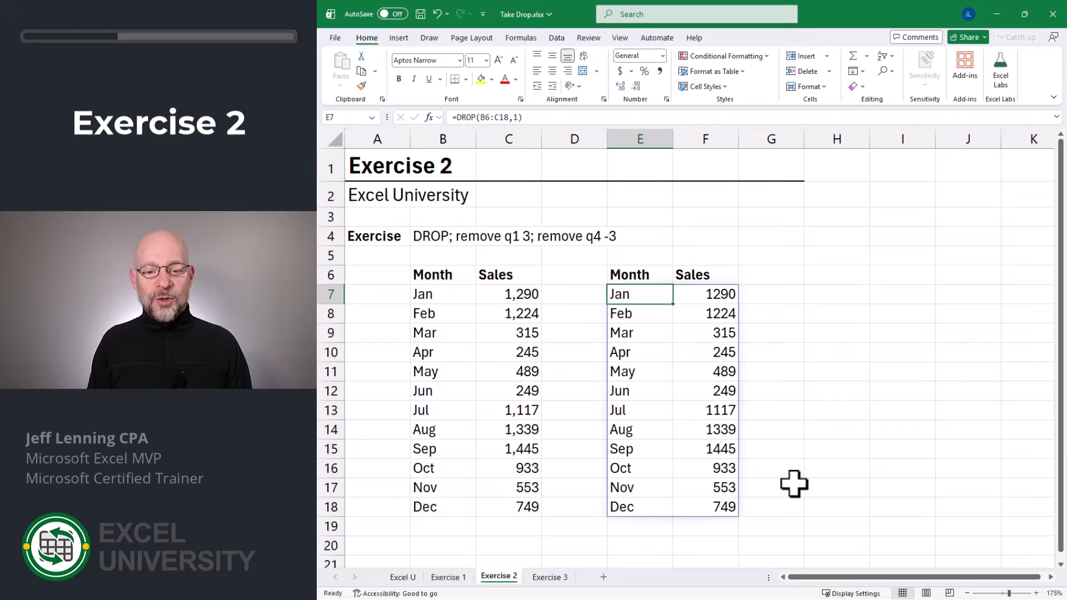
- Enter =DROP(B7:C18,0) in E7 to spill all twelve months
{"action": "type", "text": "=dro"}
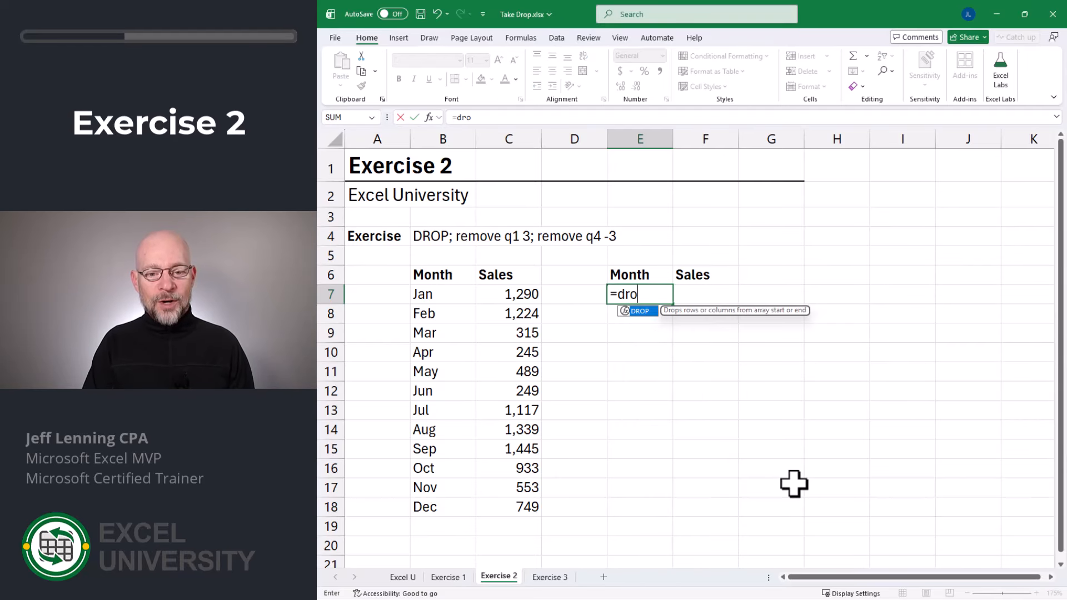
{"action": "key", "text": "Tab"}
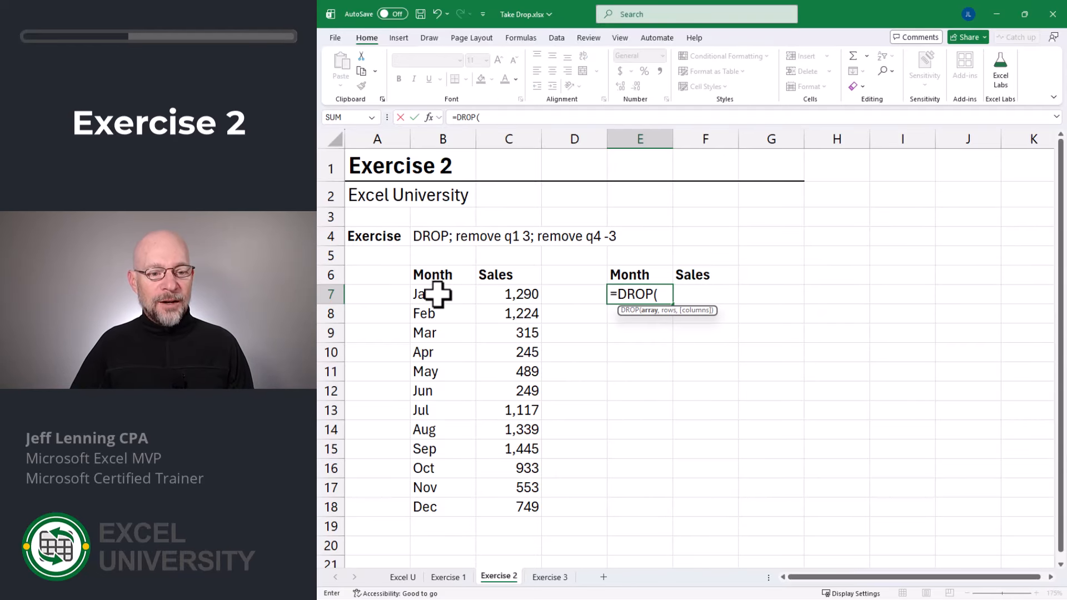
{"action": "left_click_drag", "start_coordinate": [439, 295], "coordinate": [503, 507]}
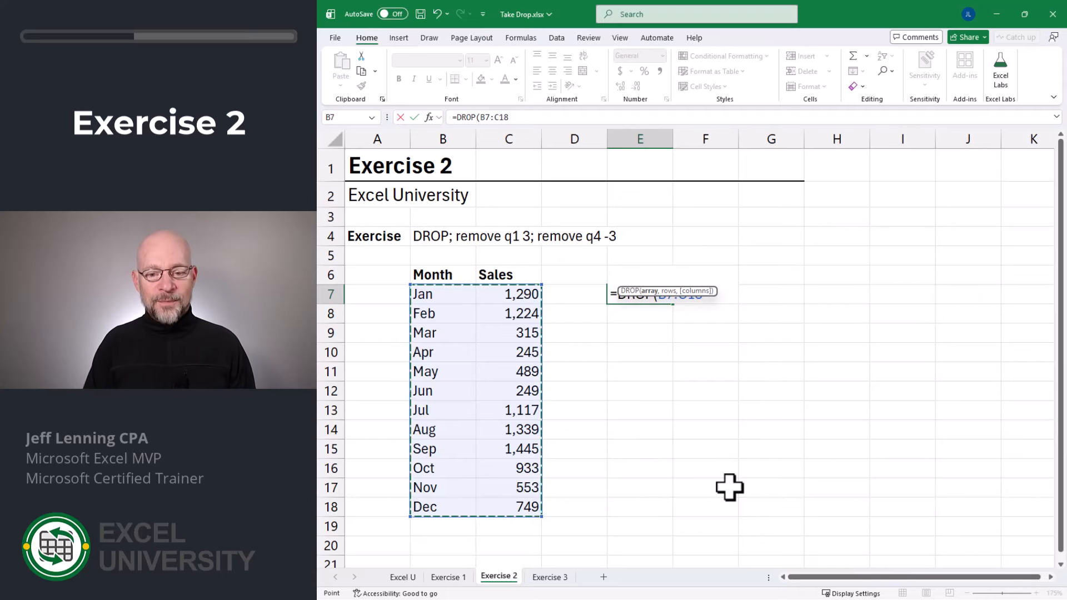
{"action": "type", "text": ","}
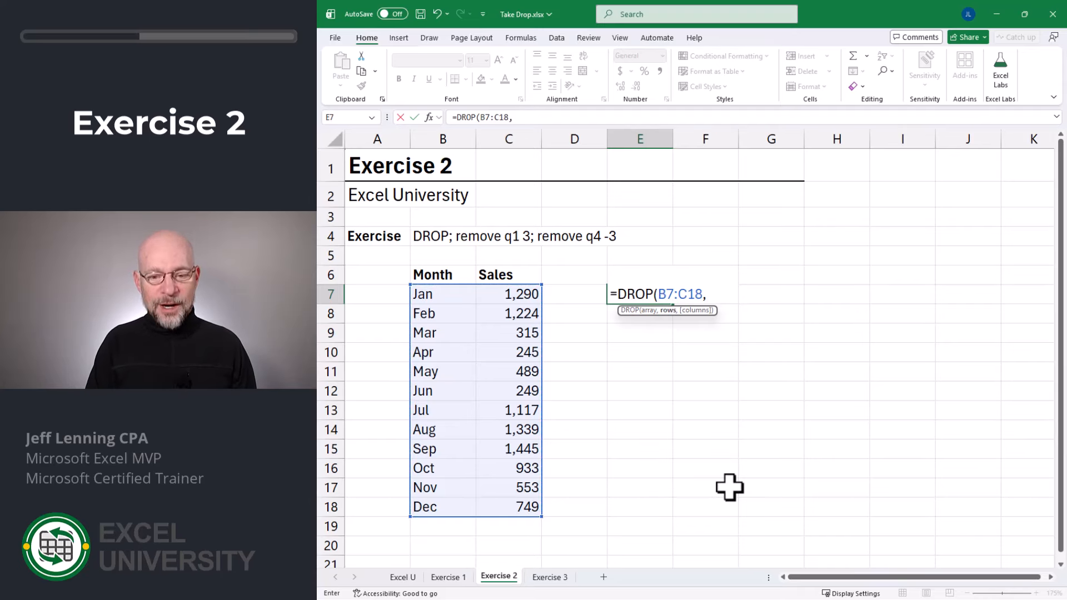
{"action": "type", "text": "0)"}
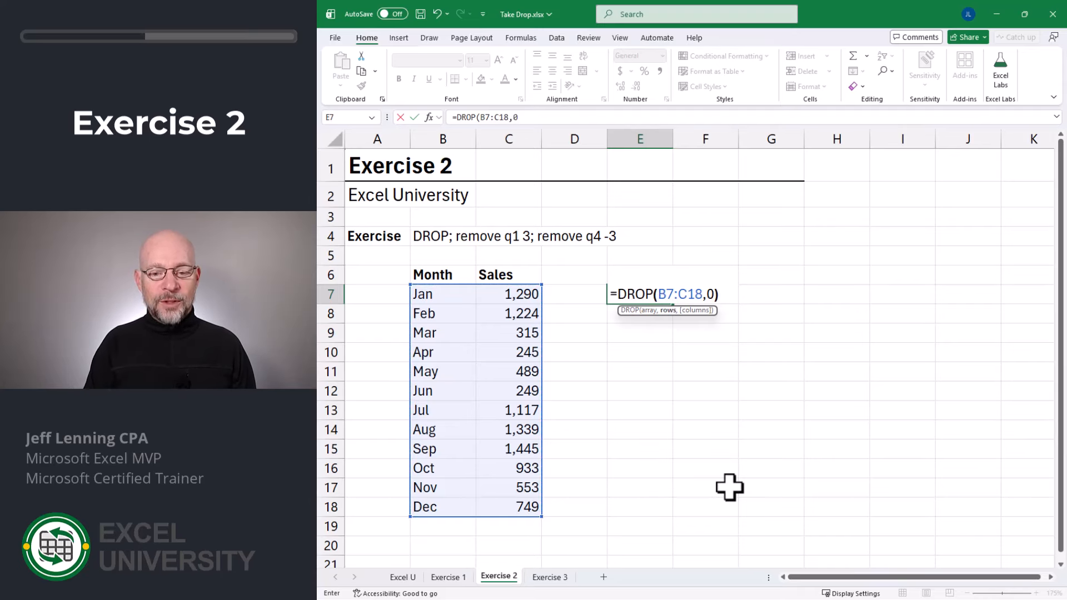
{"action": "key", "text": "Return"}
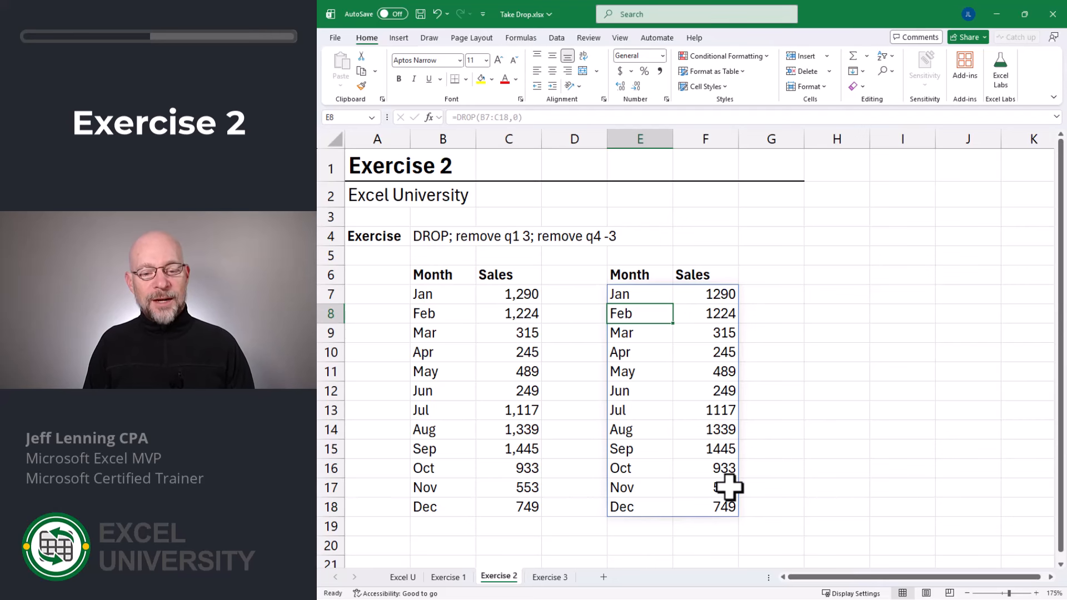
- Change the rows argument to 3 so DROP omits the first three months
{"action": "key", "text": "Up"}
{"action": "key", "text": "F2"}
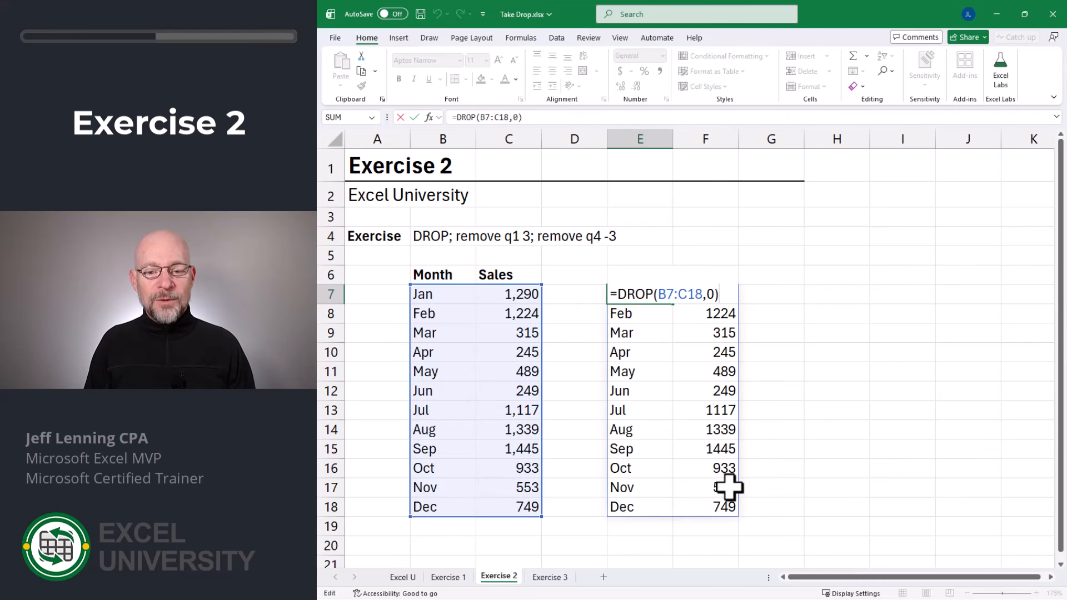
{"action": "key", "text": "Left"}
{"action": "key", "text": "BackSpace"}
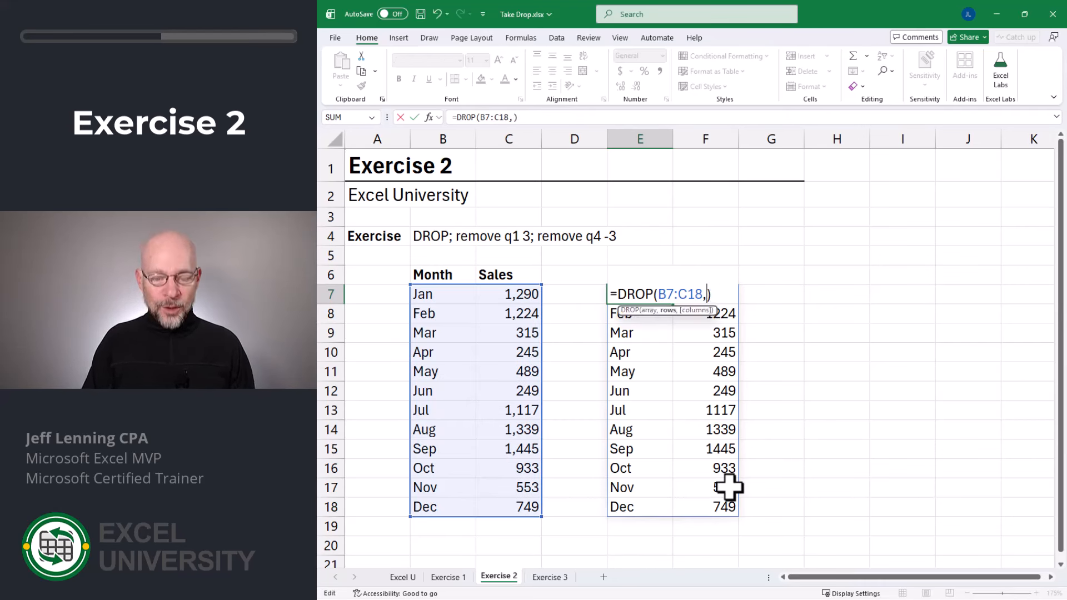
{"action": "type", "text": "3"}
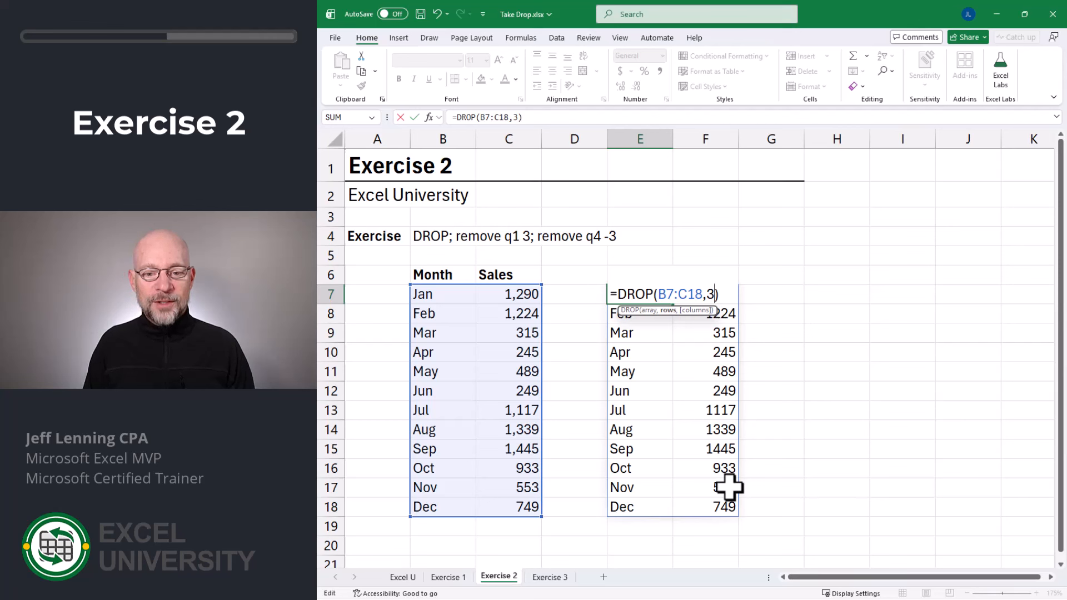
{"action": "key", "text": "Return"}
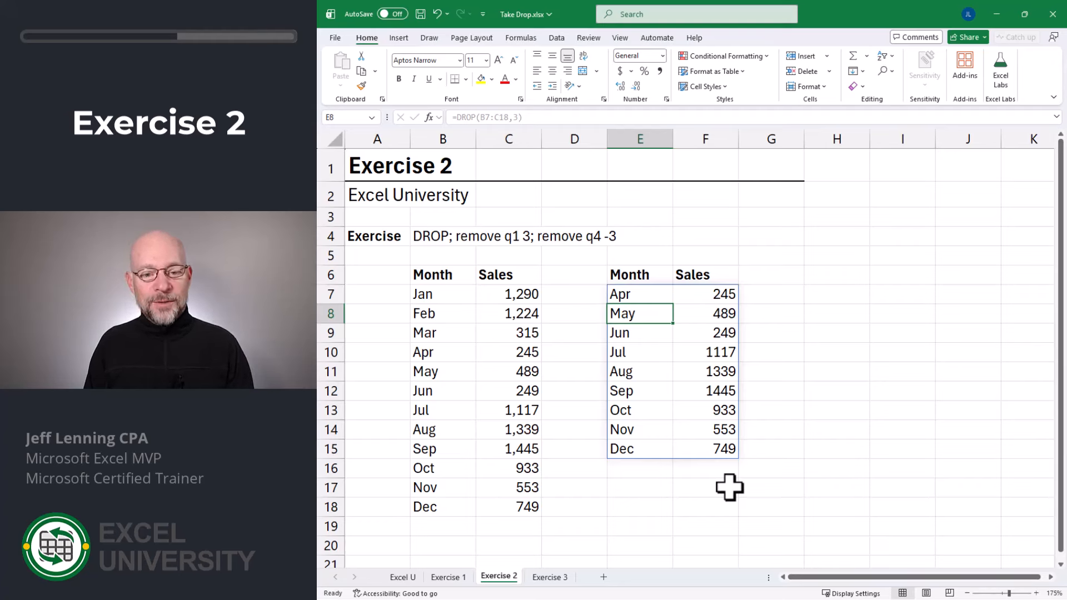
- Change the rows argument to -3 so DROP omits Oct–Dec, leaving Jan–Sep
{"action": "key", "text": "Up"}
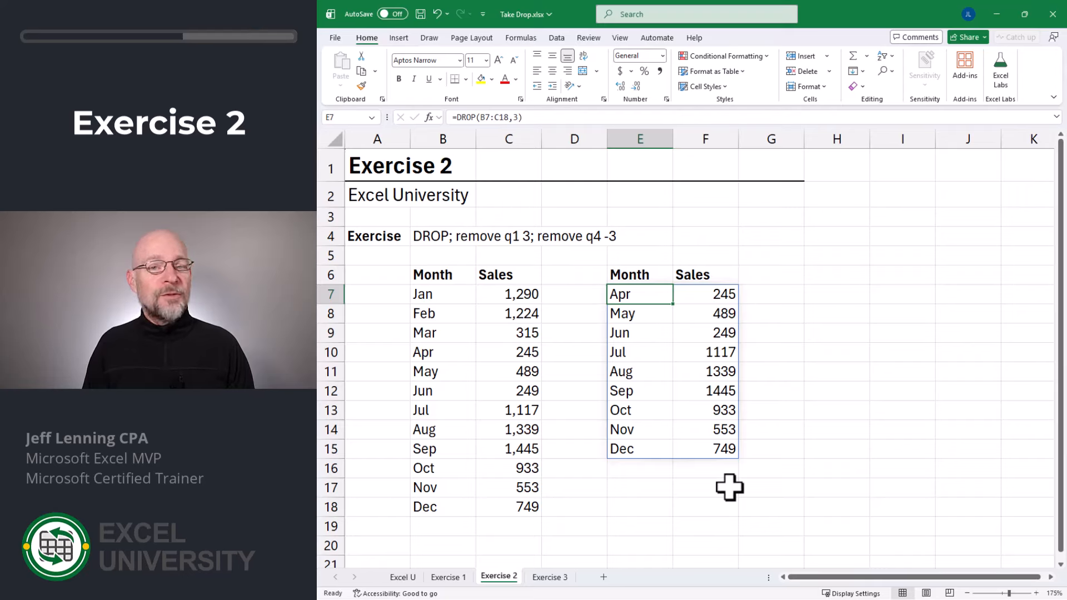
{"action": "key", "text": "F2"}
{"action": "key", "text": "Left"}
{"action": "key", "text": "Left"}
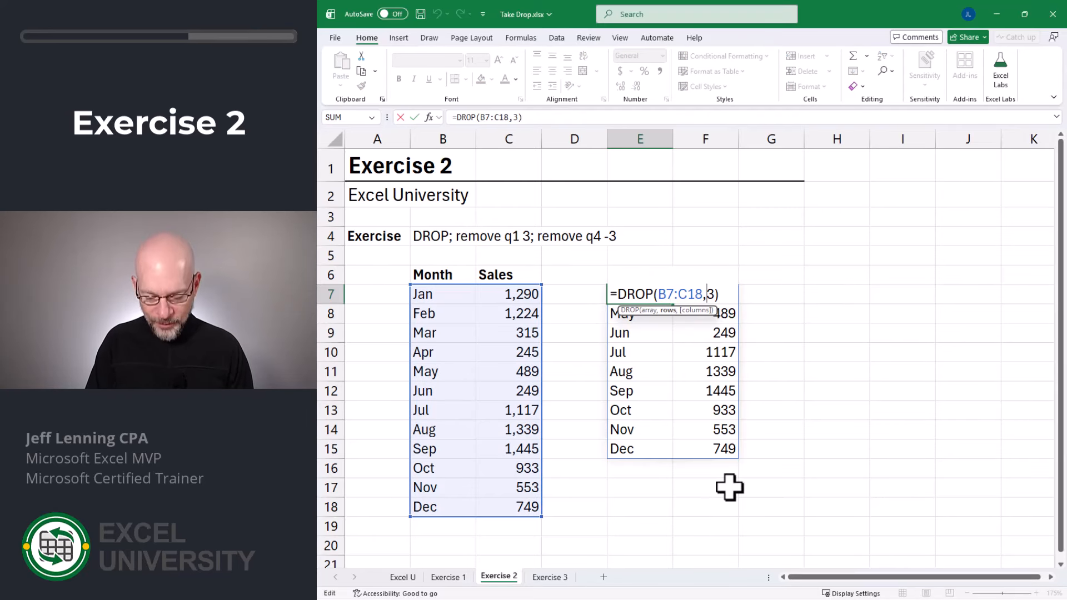
{"action": "type", "text": "-"}
{"action": "key", "text": "Return"}
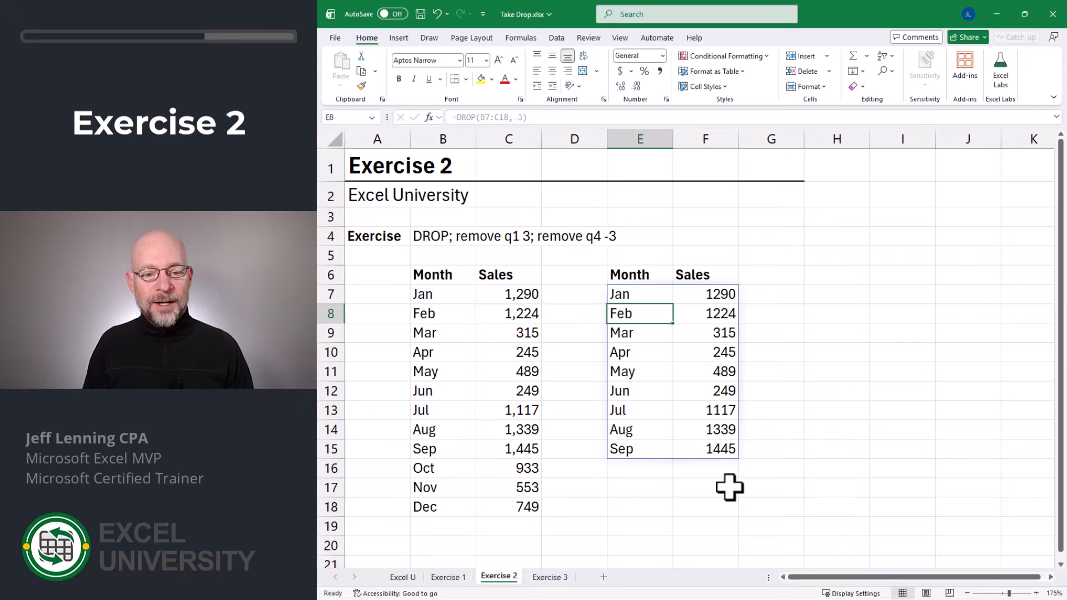
- Begin adding a third argument after -3 in E7's DROP formula
{"action": "key", "text": "Up"}
{"action": "key", "text": "F2"}
{"action": "key", "text": "BackSpace"}
{"action": "type", "text": ",-3,"}
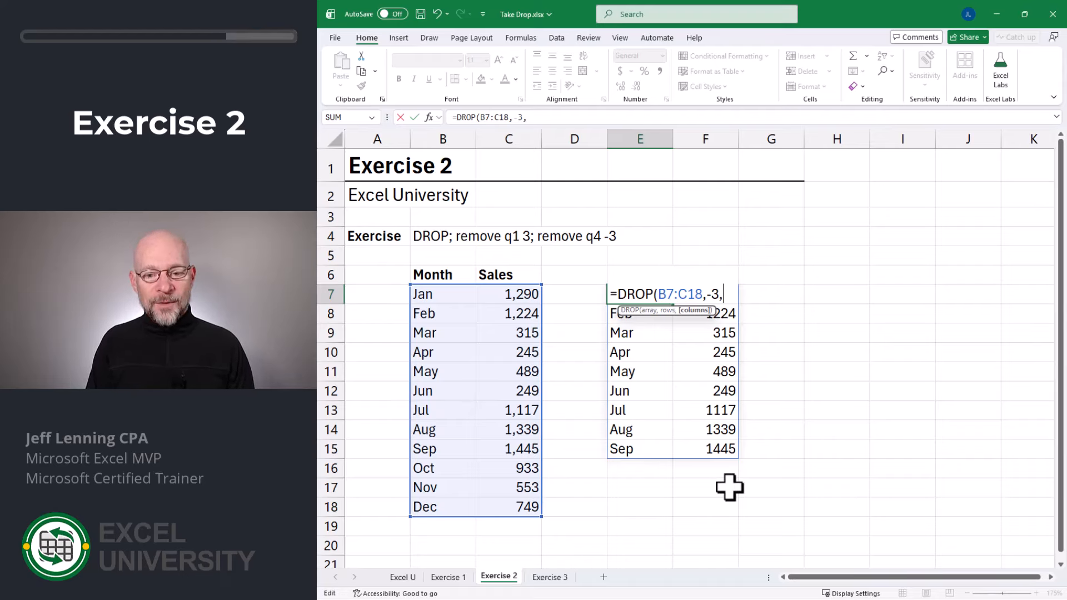
{"action": "type", "text": "1"}
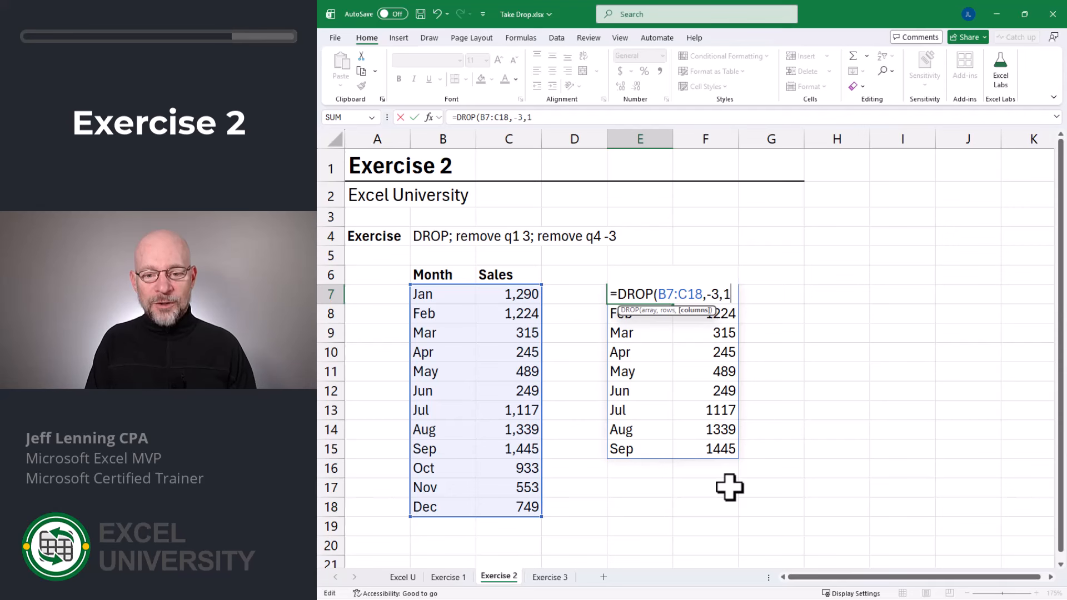
{"action": "type", "text": ")"}
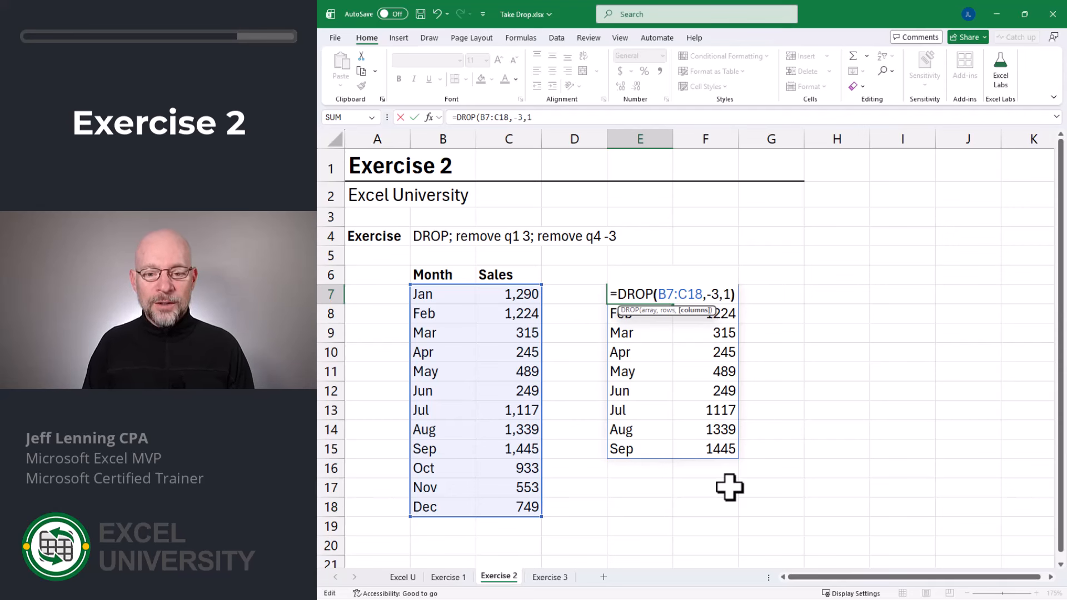
{"action": "key", "text": "Return"}
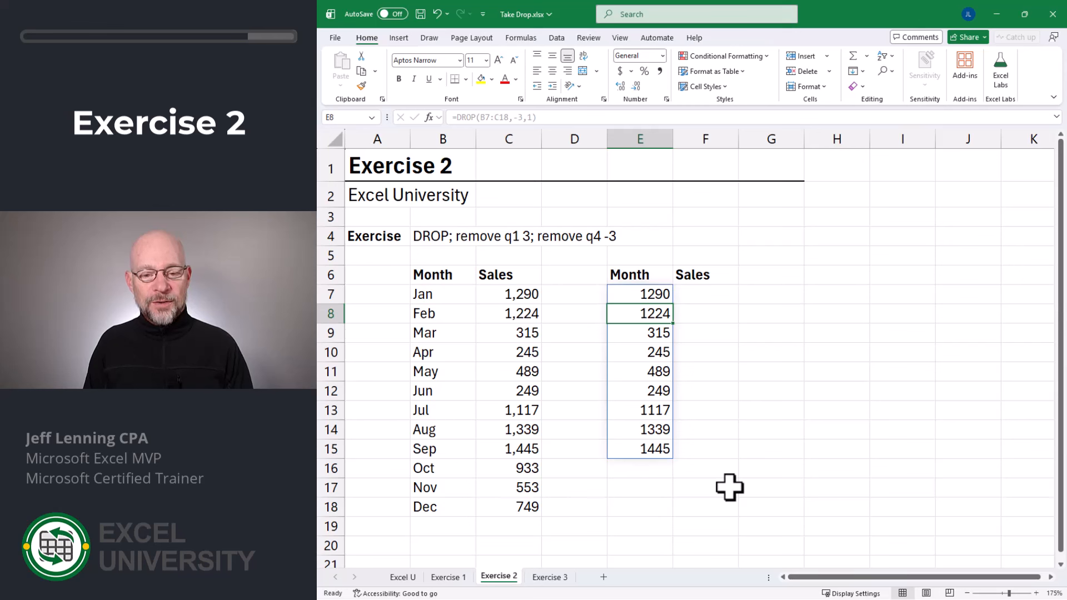
{"action": "key", "text": "Up"}
{"action": "key", "text": "F2"}
{"action": "key", "text": "Left"}
{"action": "key", "text": "Left"}
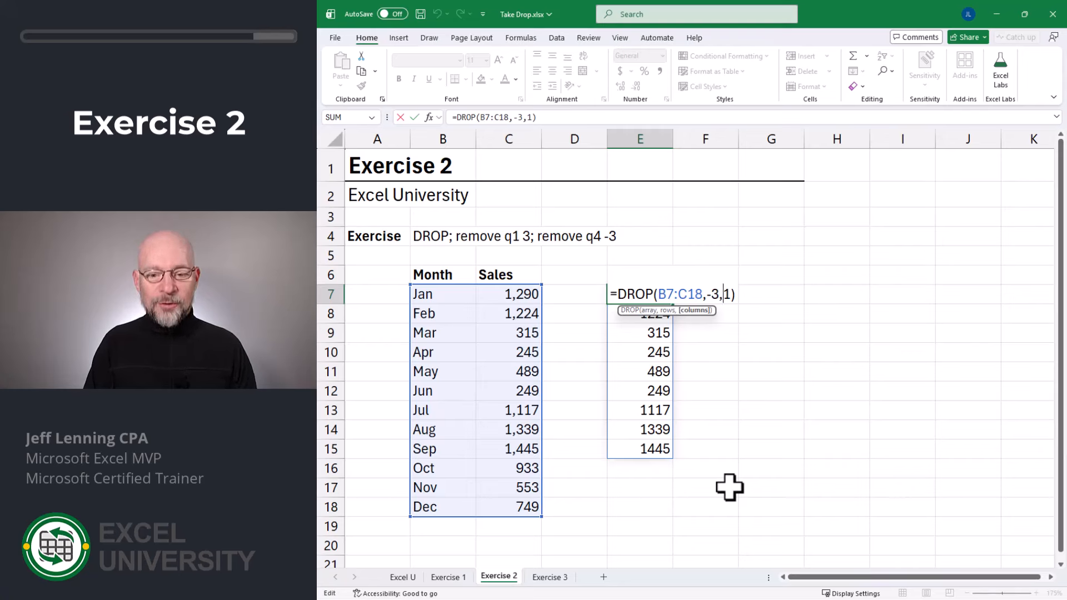
{"action": "type", "text": "-"}
{"action": "key", "text": "Return"}
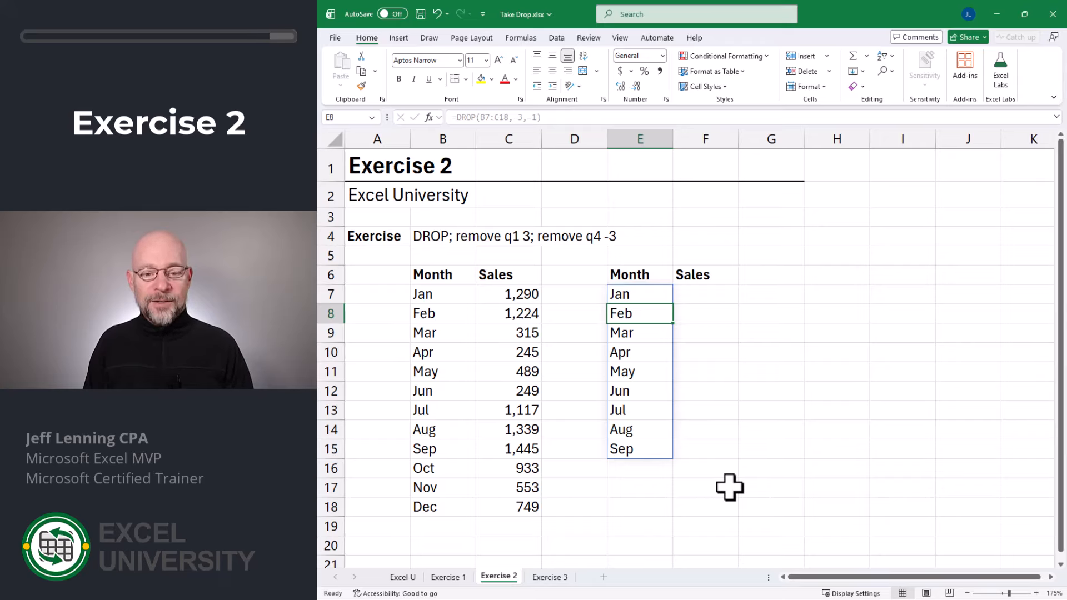
{"action": "key", "text": "Up"}
{"action": "key", "text": "F2"}
{"action": "key", "text": "Left"}
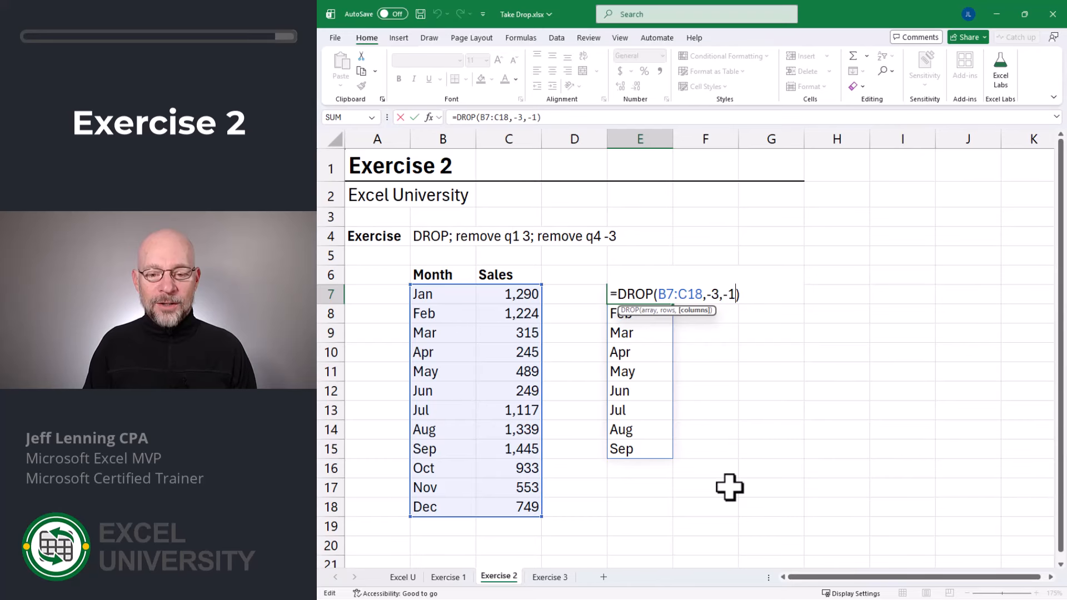
{"action": "key", "text": "BackSpace"}
{"action": "key", "text": "BackSpace"}
{"action": "key", "text": "BackSpace"}
{"action": "key", "text": "Return"}
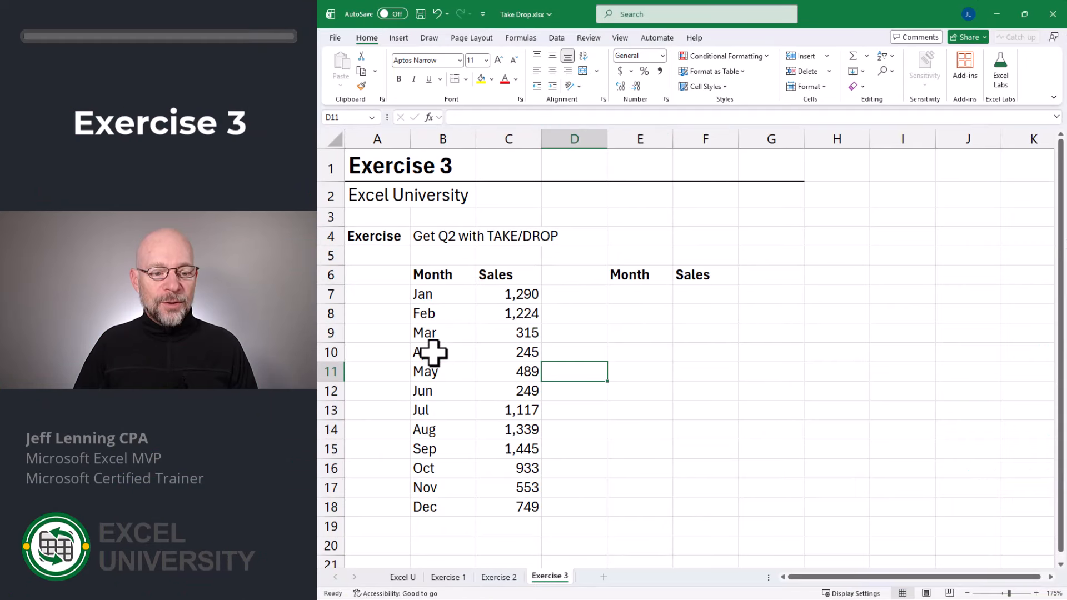
- Highlight the Apr–Jun rows B10:C12, then start =TAKE( in cell E7
{"action": "left_click_drag", "start_coordinate": [434, 351], "coordinate": [500, 393]}
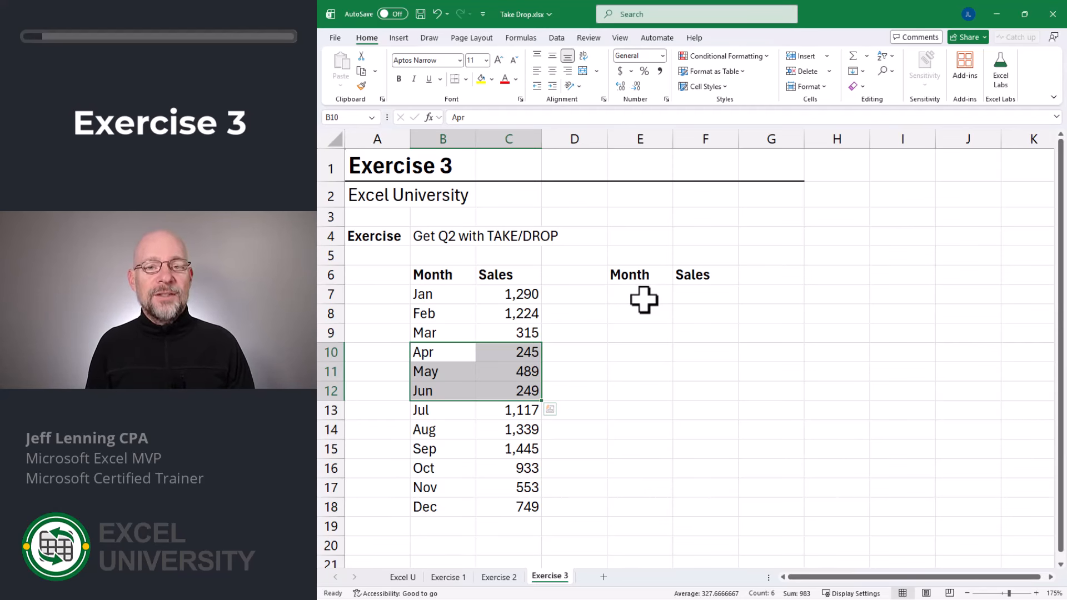
{"action": "left_click", "coordinate": [644, 301]}
{"action": "type", "text": "=TAKE("}
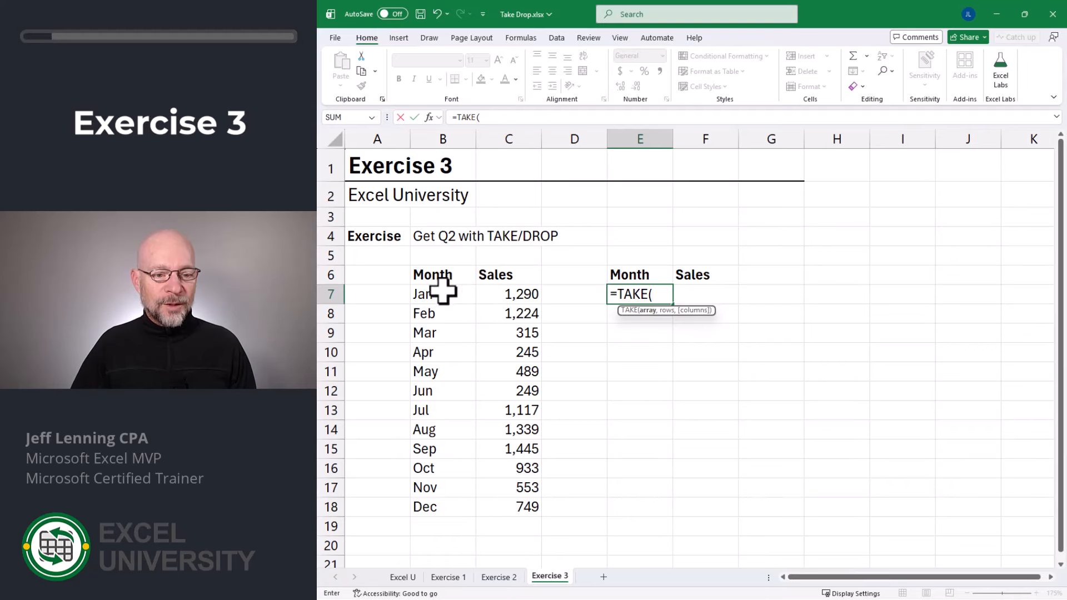
- Complete =TAKE(B7:C18,6) in E7 to return the first six months
{"action": "left_click_drag", "start_coordinate": [441, 293], "coordinate": [512, 498]}
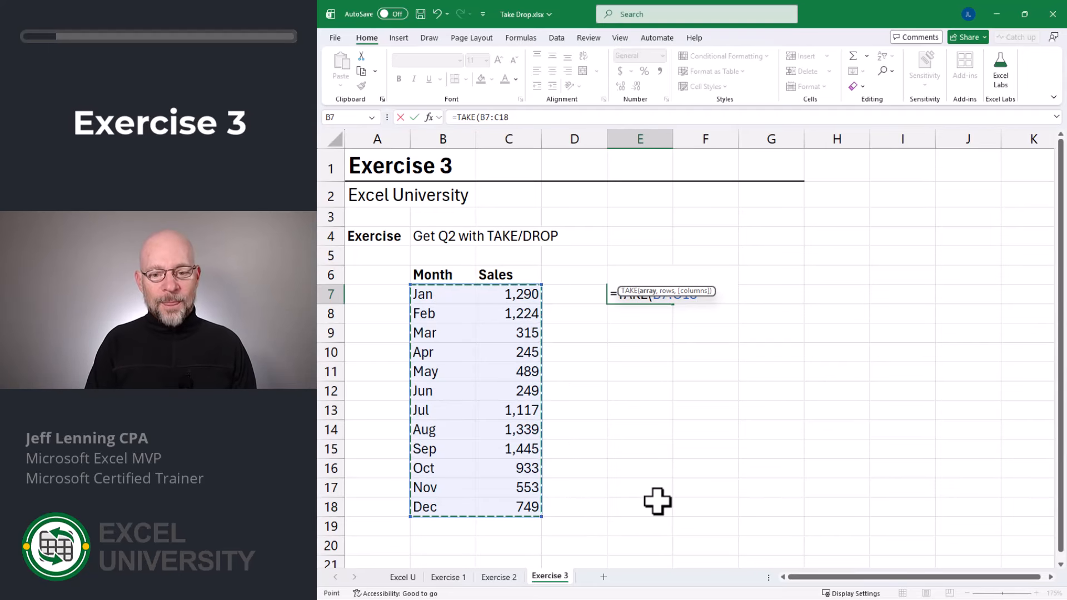
{"action": "type", "text": ","}
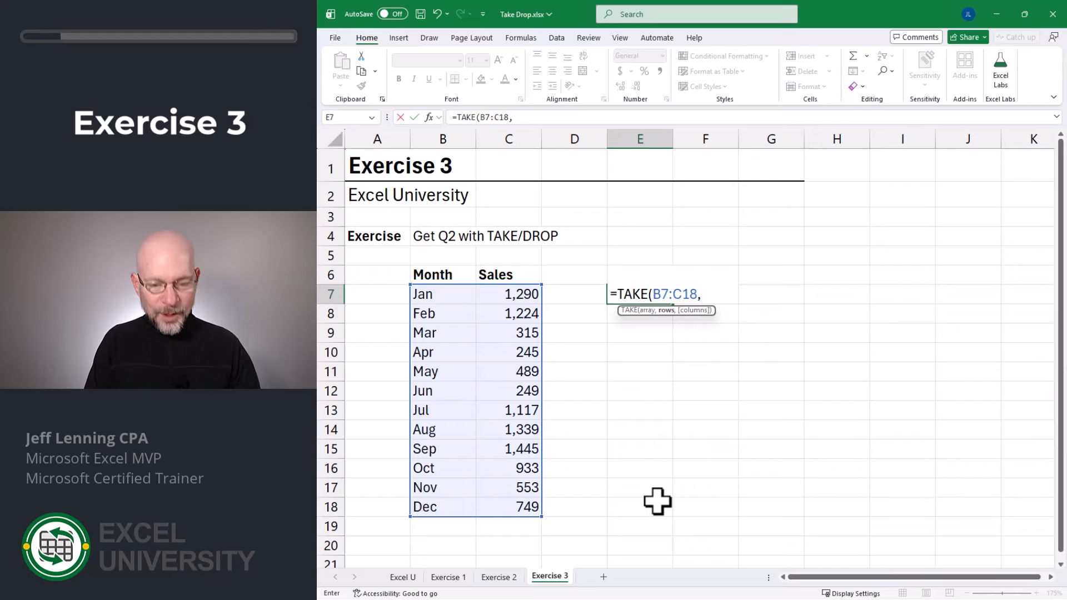
{"action": "type", "text": "6)"}
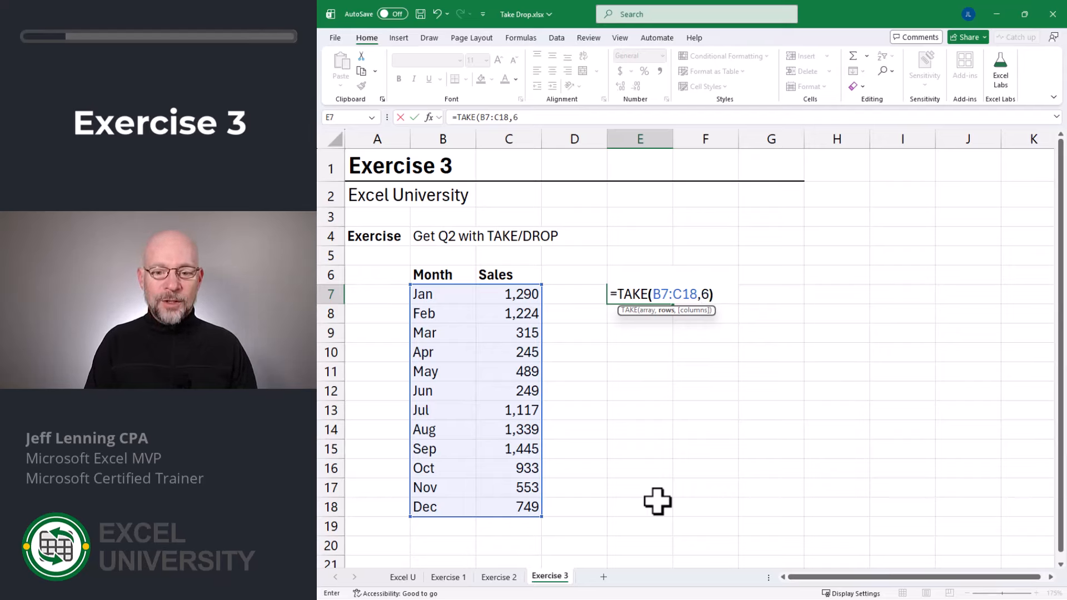
{"action": "key", "text": "Return"}
{"action": "key", "text": "Up"}
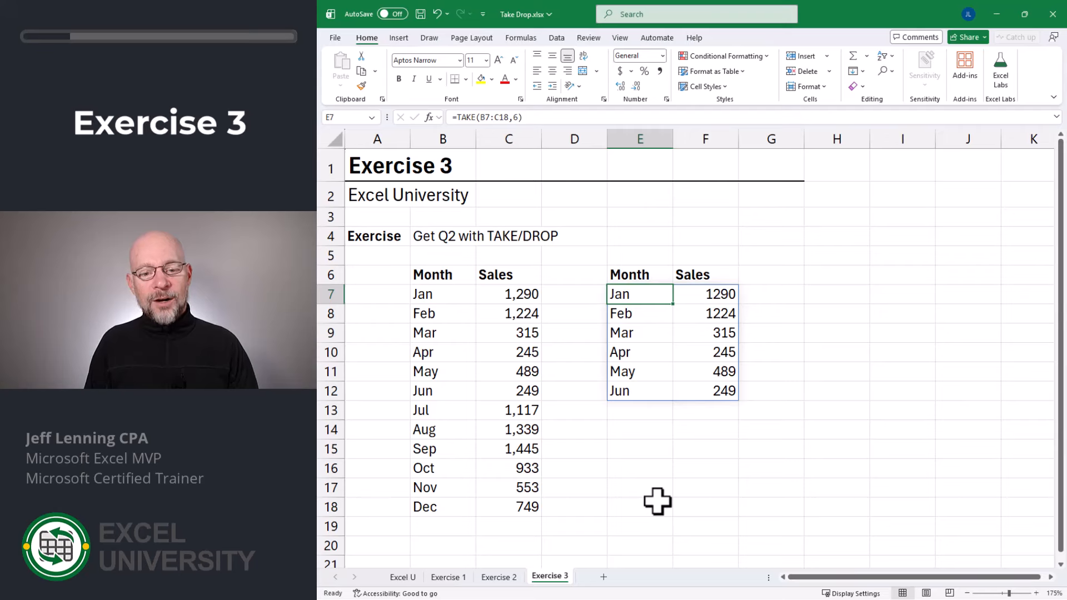
- Wrap it as =DROP(TAKE(B7:C18,6),3) so only Apr–Jun with sales remain
{"action": "key", "text": "F2"}
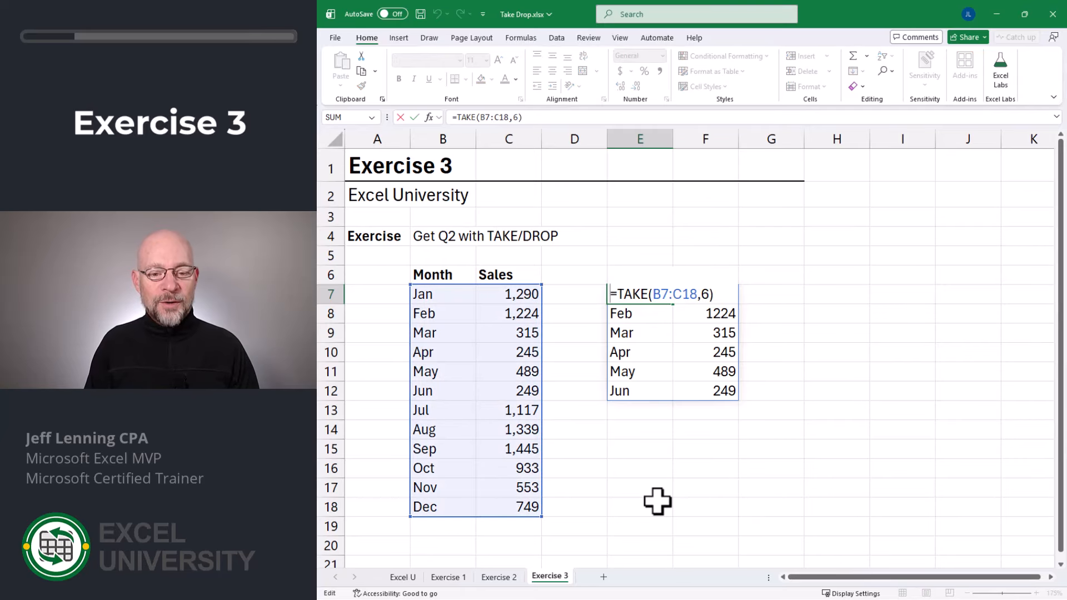
{"action": "type", "text": "drop("}
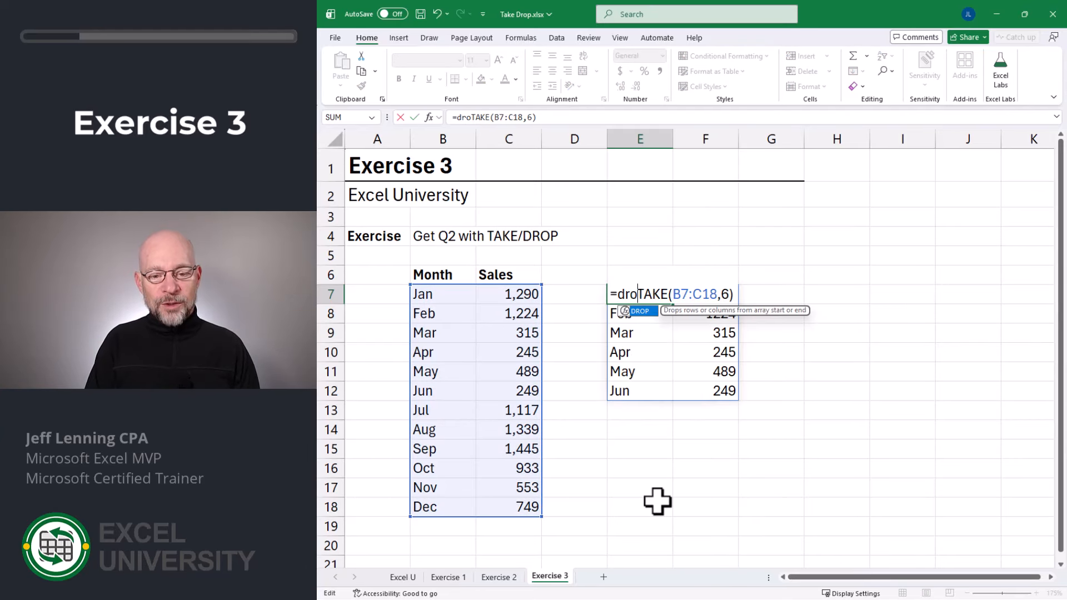
{"action": "key", "text": "End"}
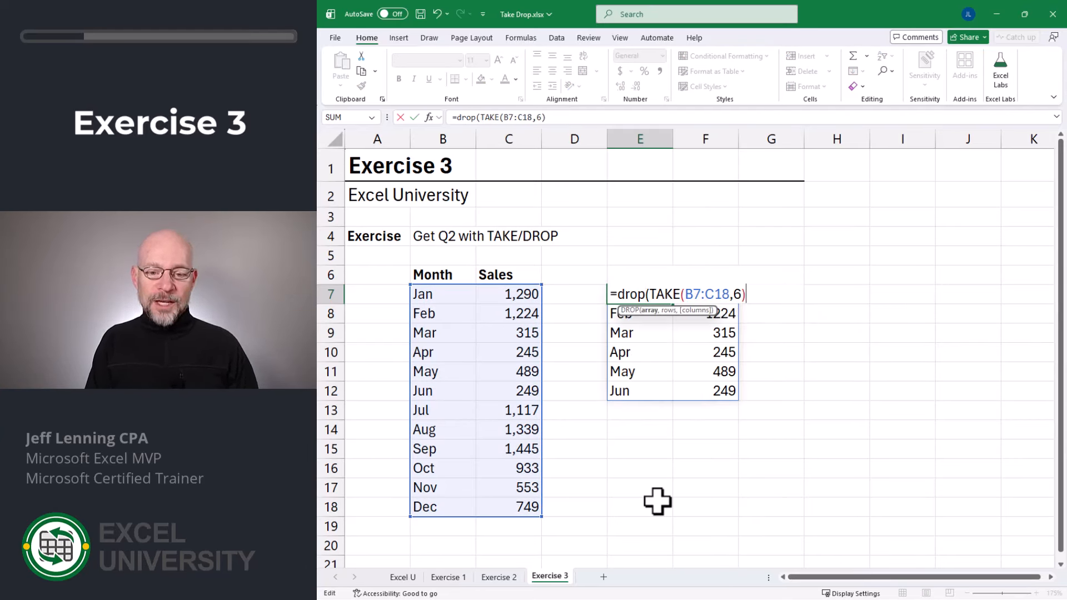
{"action": "type", "text": ",3"}
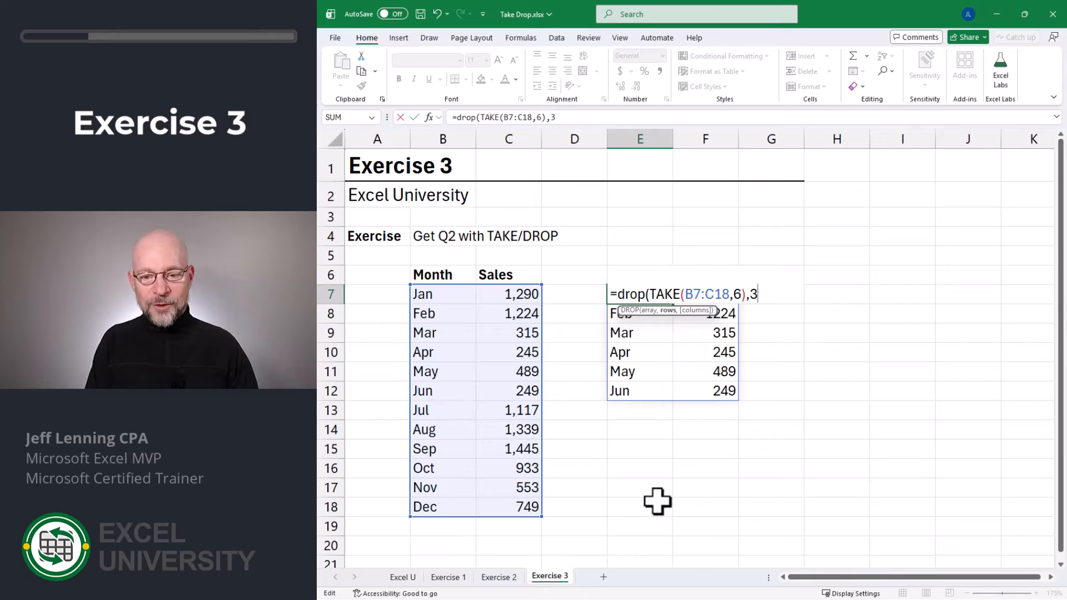
{"action": "type", "text": ")"}
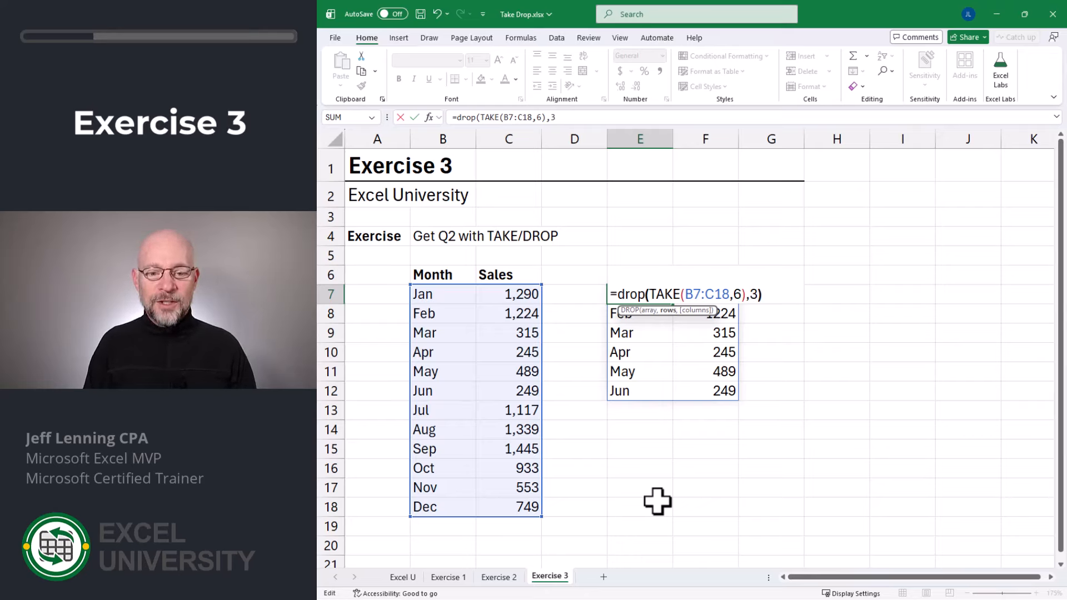
{"action": "key", "text": "Return"}
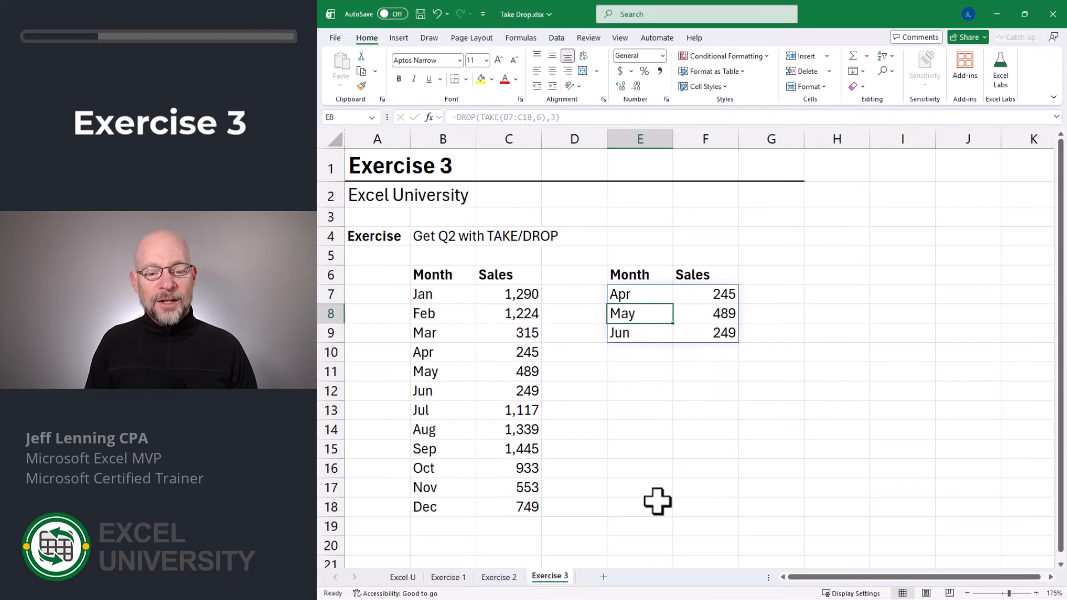
{"action": "key", "text": "Down"}
{"action": "key", "text": "Down"}
{"action": "key", "text": "Down"}
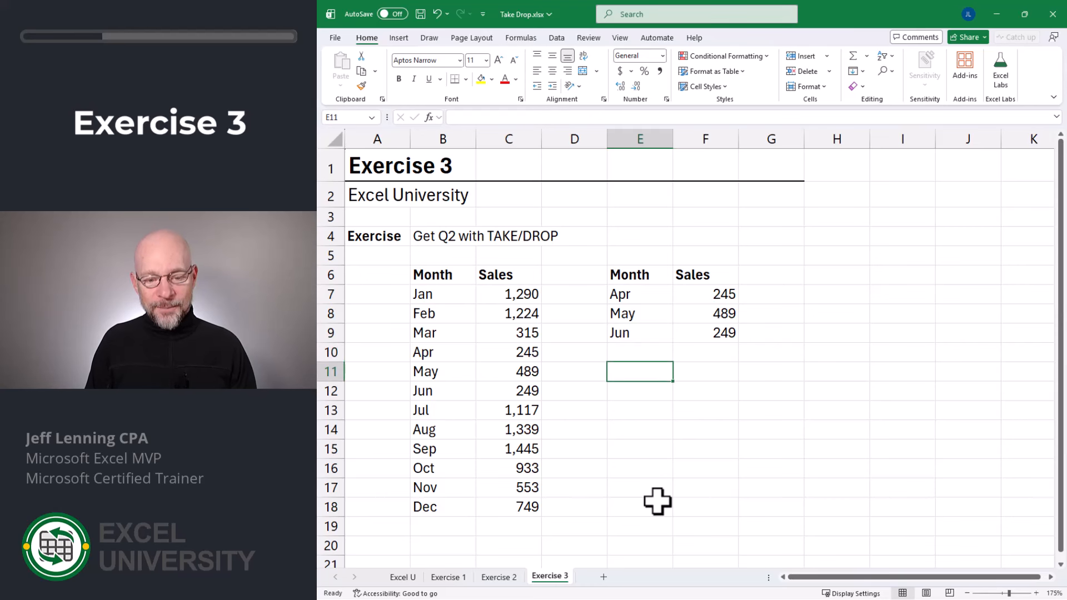
- Enter =B10:C12 in E11 to spill Apr–Jun directly, then review E7's formula
{"action": "key", "text": "F2"}
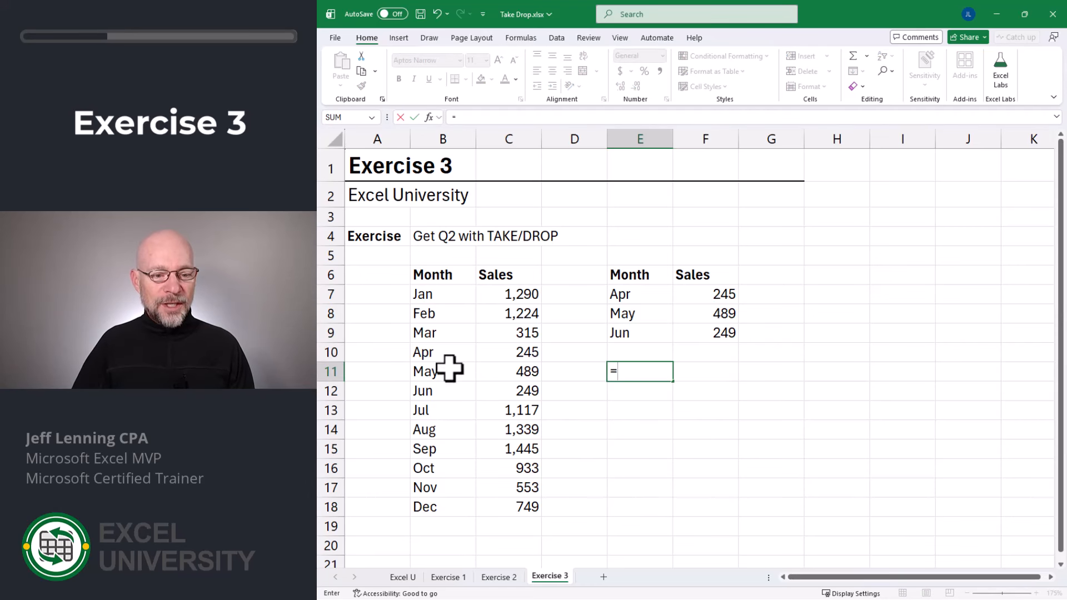
{"action": "left_click_drag", "start_coordinate": [435, 349], "coordinate": [502, 390]}
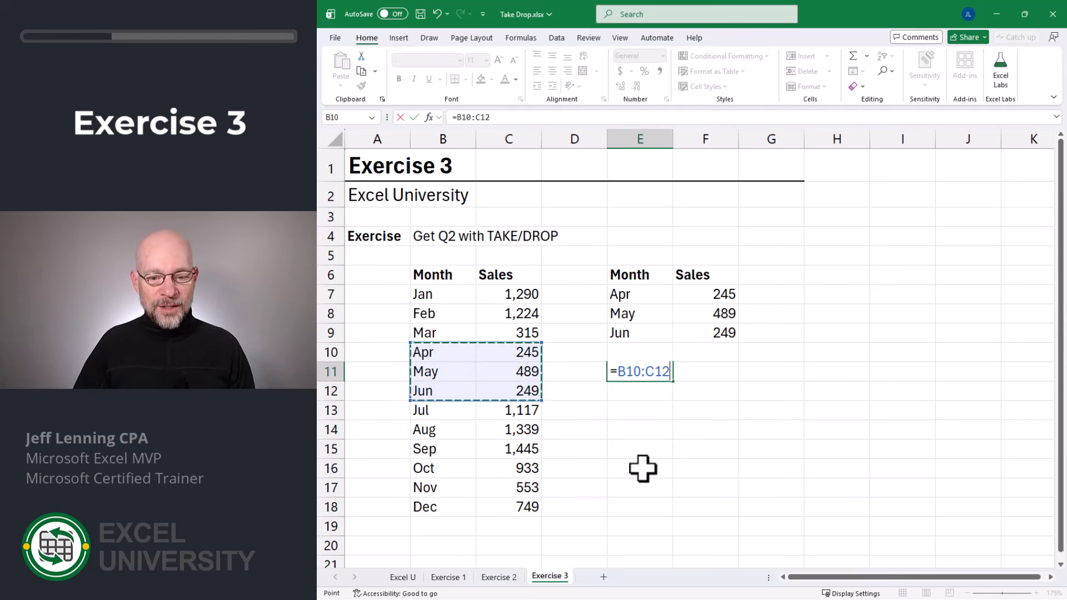
{"action": "key", "text": "Return"}
{"action": "key", "text": "Up"}
{"action": "key", "text": "F2"}
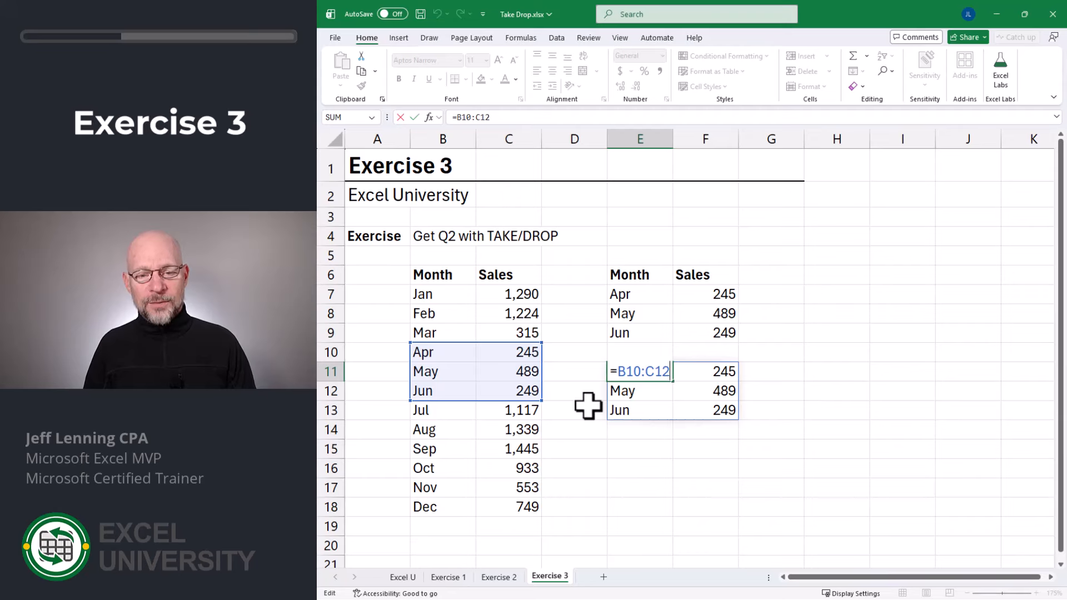
{"action": "key", "text": "Escape"}
{"action": "key", "text": "Up"}
{"action": "key", "text": "Up"}
{"action": "key", "text": "Up"}
{"action": "key", "text": "Up"}
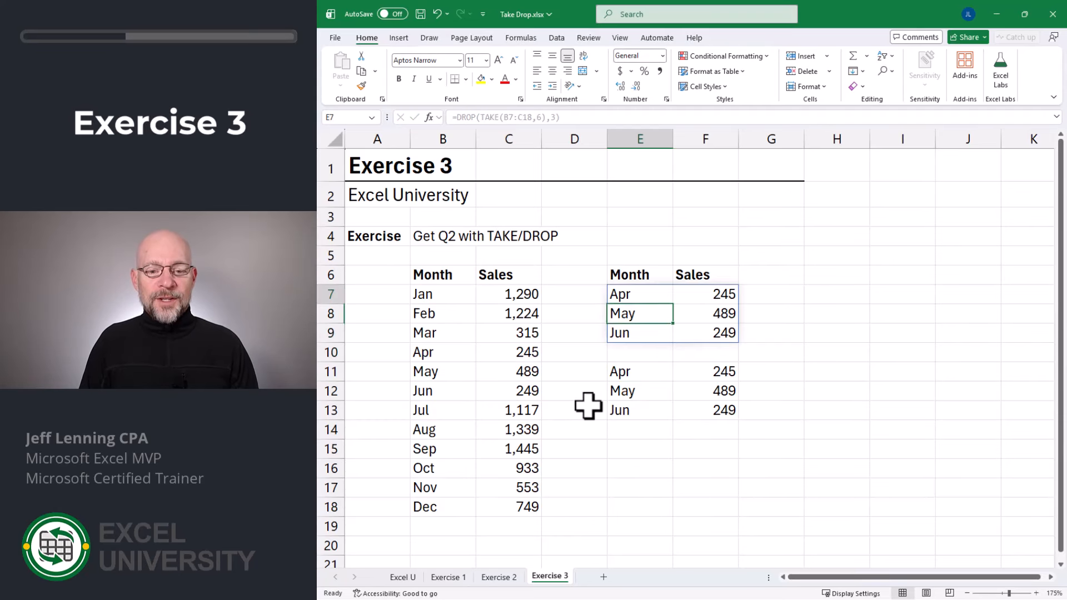
{"action": "key", "text": "F2"}
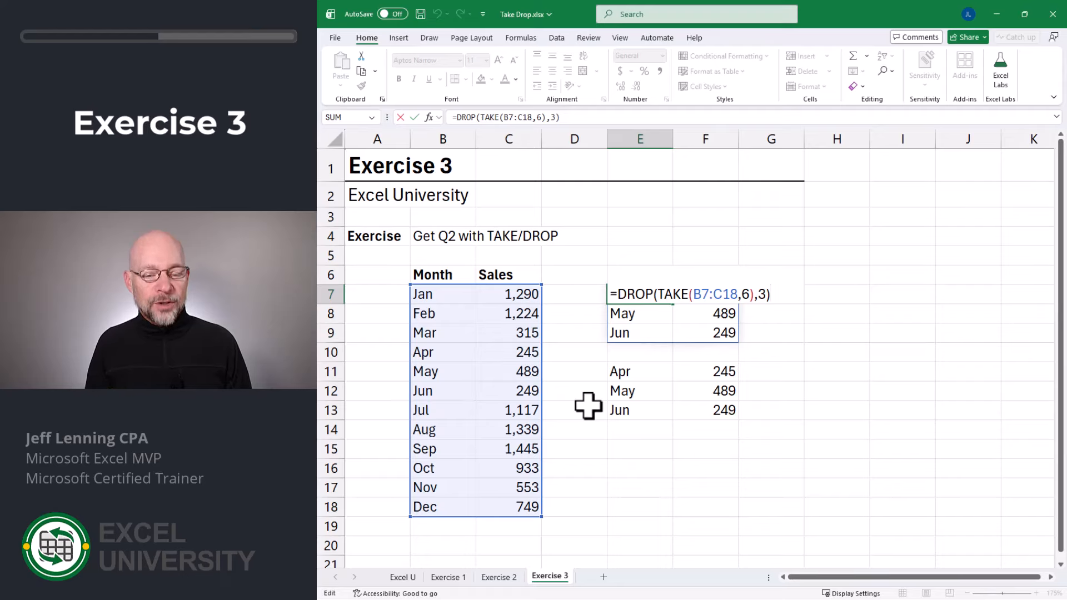
- Review the E11 reference and E7's =DROP(TAKE(B7:C18,6),3) formula without changing them
{"action": "key", "text": "Return"}
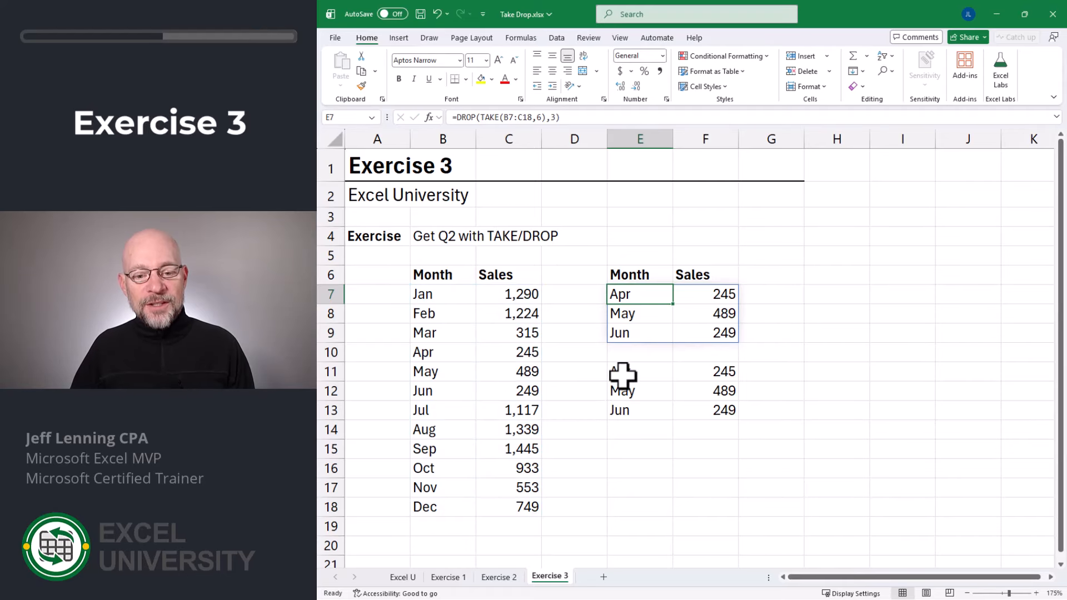
{"action": "double_click", "coordinate": [636, 375]}
{"action": "key", "text": "Escape"}
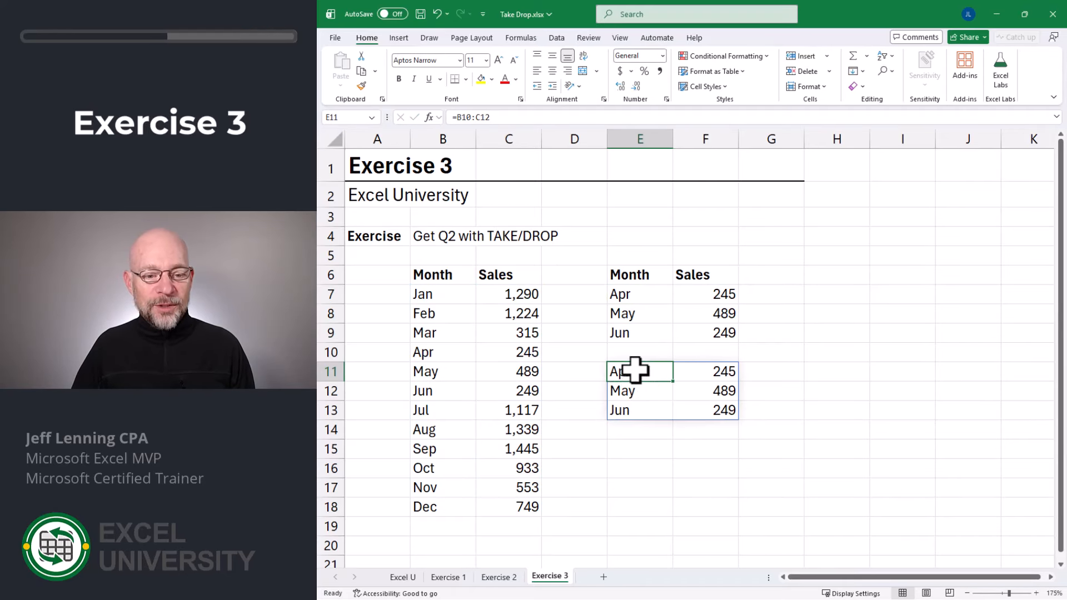
{"action": "double_click", "coordinate": [637, 374]}
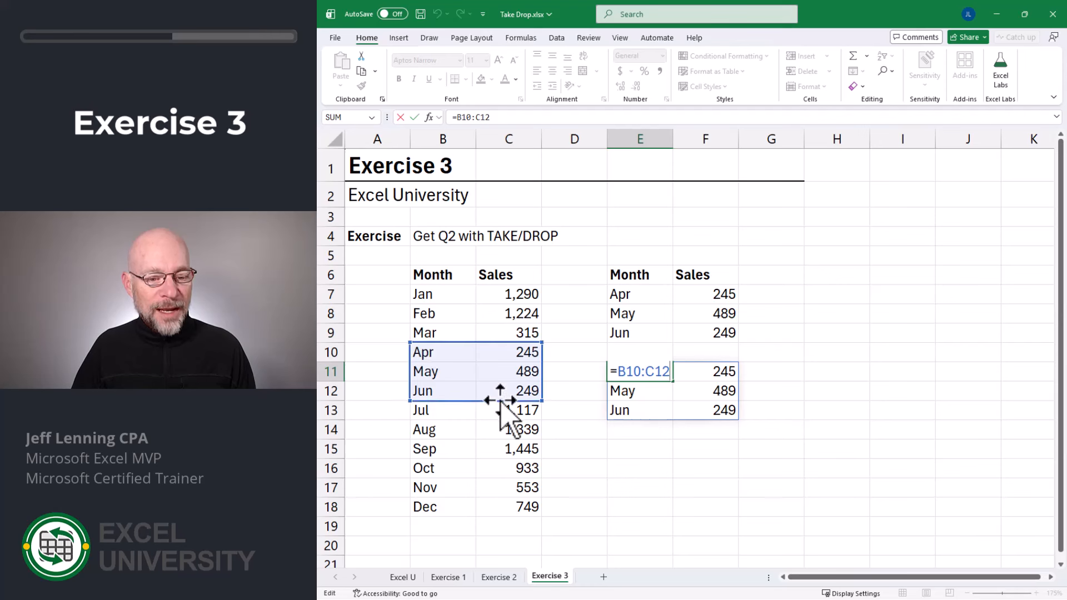
{"action": "key", "text": "Escape"}
{"action": "key", "text": "Up"}
{"action": "key", "text": "Up"}
{"action": "key", "text": "Up"}
{"action": "key", "text": "Up"}
{"action": "key", "text": "F2"}
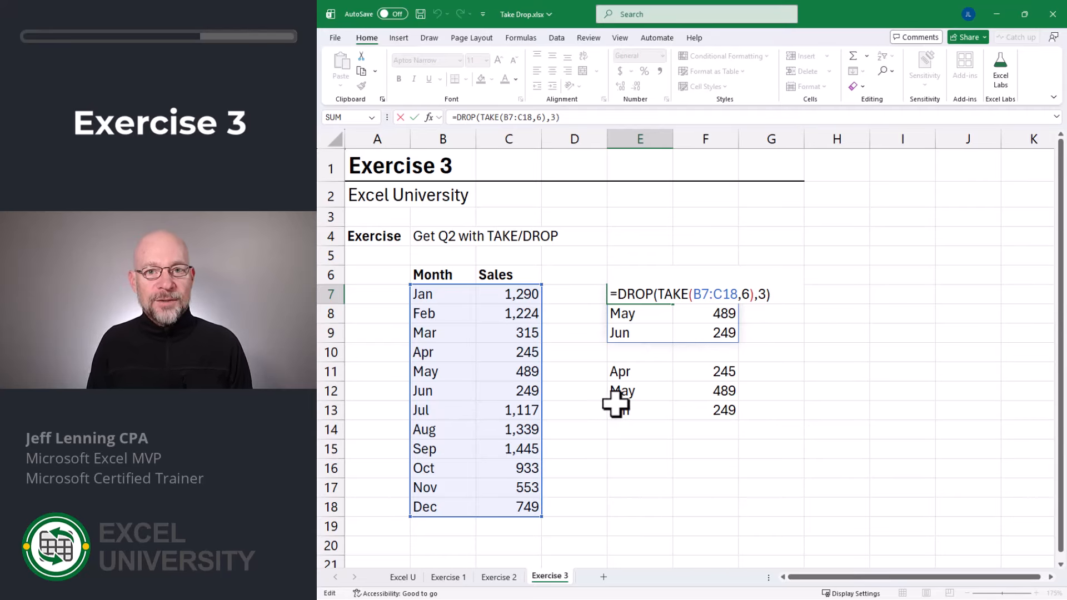
{"action": "left_click_drag", "start_coordinate": [659, 294], "coordinate": [710, 294]}
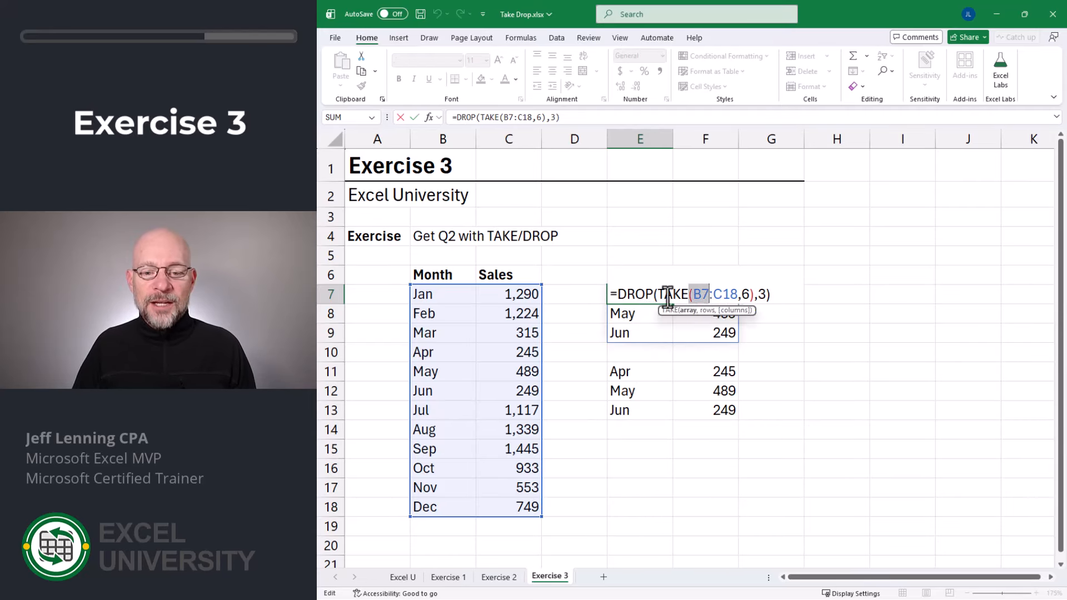
{"action": "left_click", "coordinate": [620, 295]}
{"action": "key", "text": "Escape"}
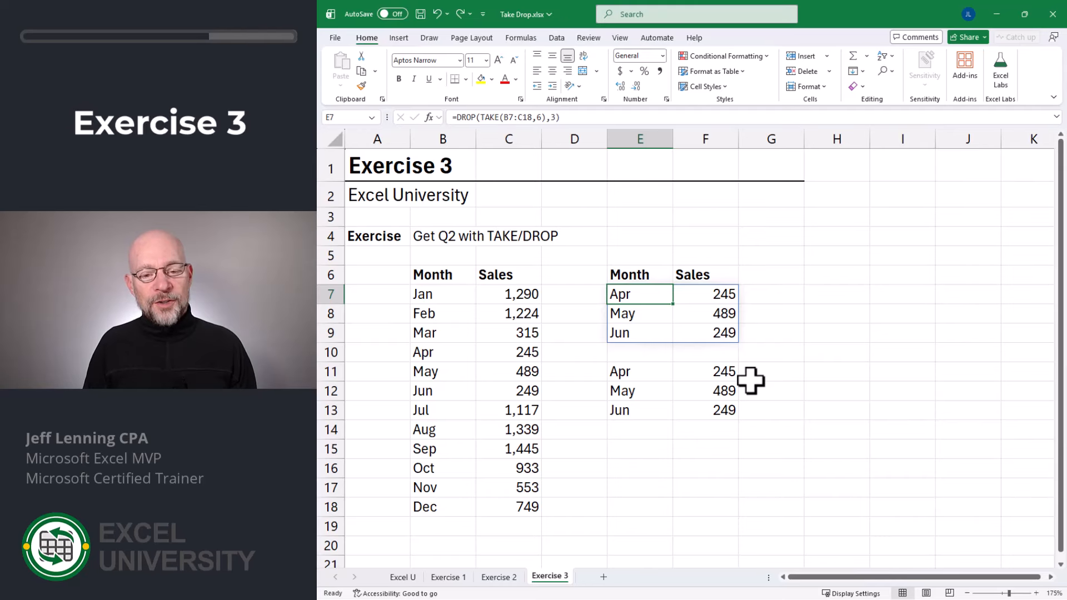
- Select E7:G13 and delete both spilled Apr–Jun results
{"action": "key", "text": "shift+Down"}
{"action": "key", "text": "shift+Down"}
{"action": "key", "text": "shift+Down"}
{"action": "key", "text": "shift+Down"}
{"action": "key", "text": "shift+Down"}
{"action": "key", "text": "shift+Down"}
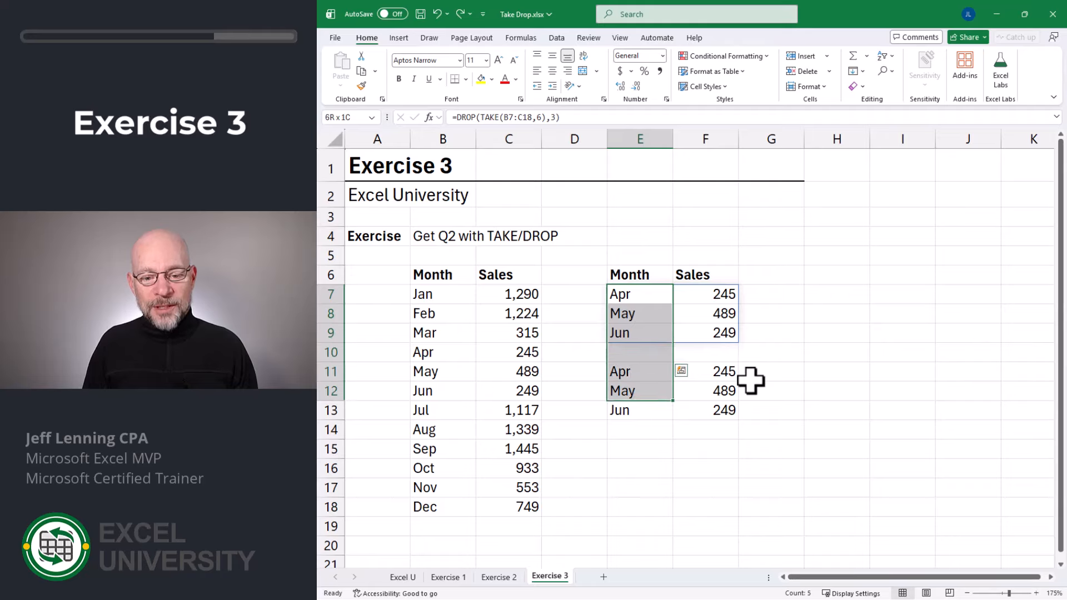
{"action": "key", "text": "shift+Right"}
{"action": "key", "text": "shift+Right"}
{"action": "key", "text": "Delete"}
- Enter =DROP(B7:C18,3) in E7 to spill Apr–Dec without Jan–Mar
{"action": "key", "text": "Up"}
{"action": "key", "text": "Down"}
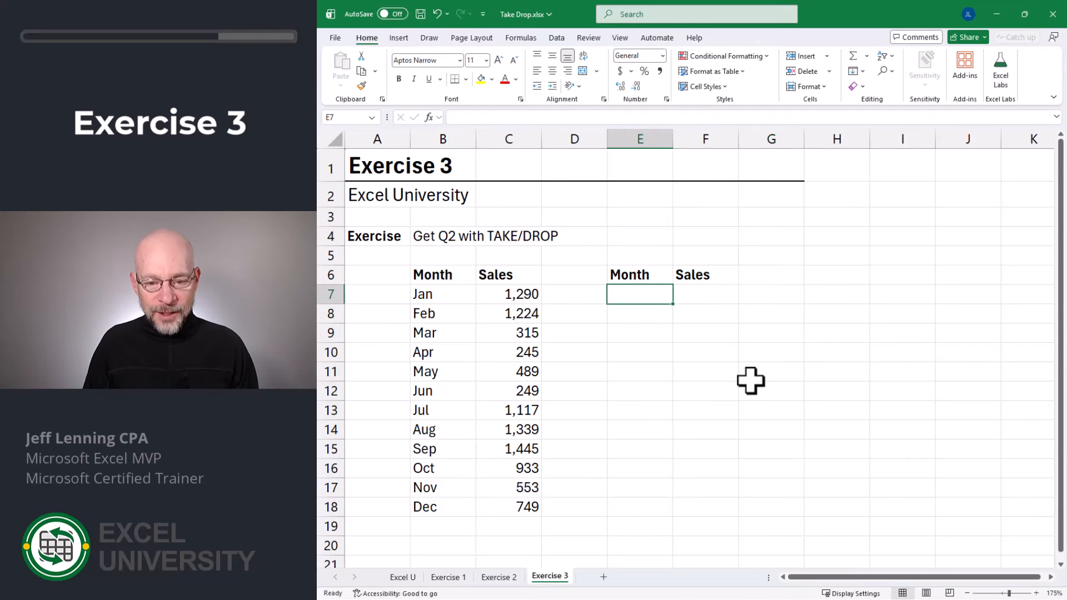
{"action": "type", "text": "=dr"}
{"action": "key", "text": "Tab"}
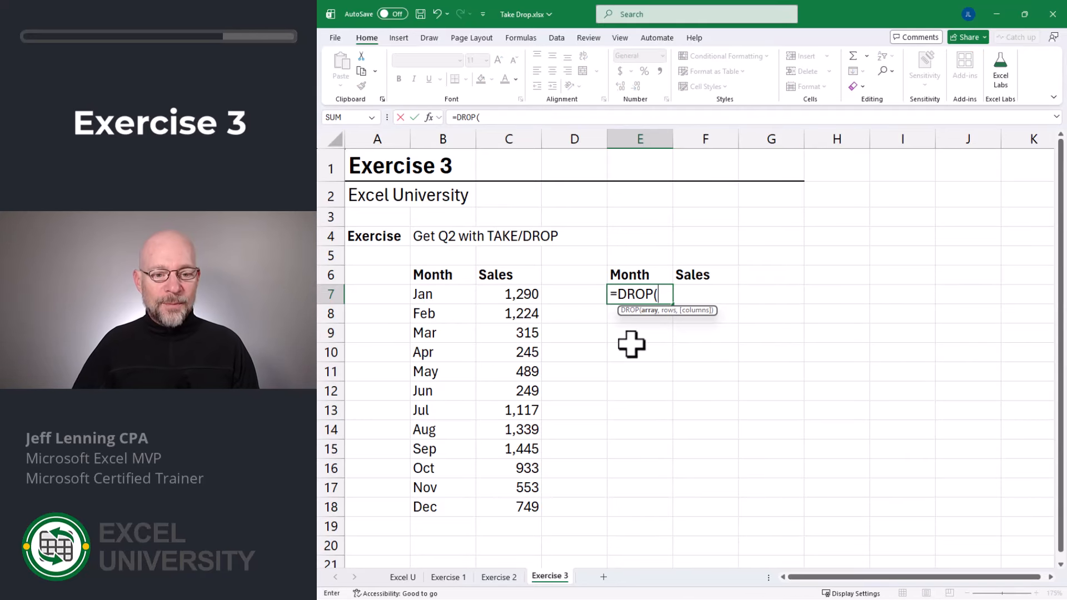
{"action": "left_click_drag", "start_coordinate": [439, 295], "coordinate": [525, 506]}
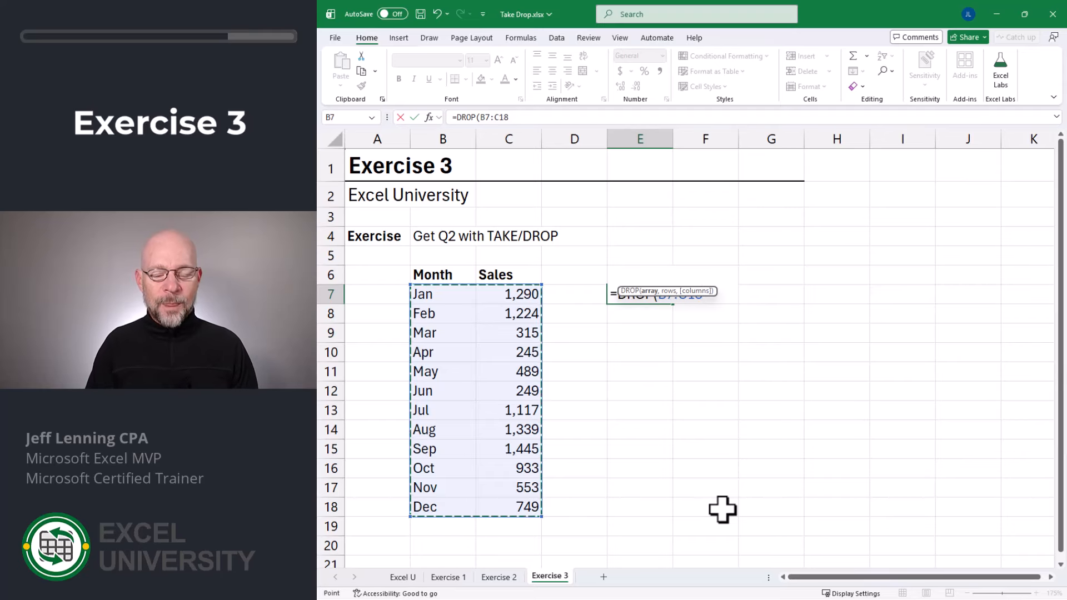
{"action": "type", "text": ","}
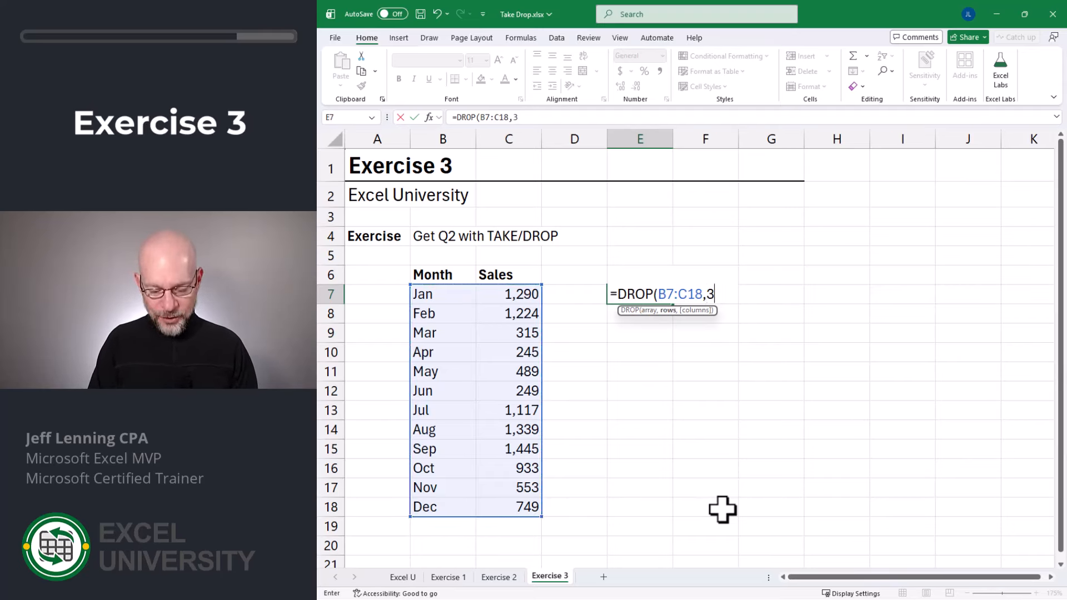
{"action": "type", "text": "3)"}
{"action": "key", "text": "Return"}
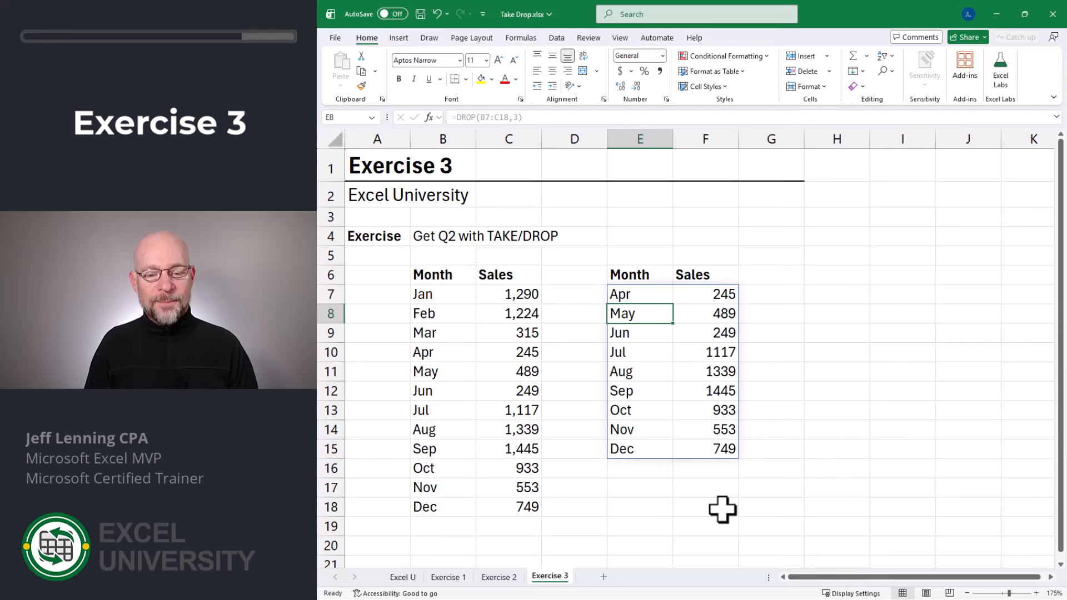
- Wrap it as =TAKE(DROP(B7:C18,3),3) so only Apr–Jun remain
{"action": "key", "text": "Up"}
{"action": "key", "text": "F2"}
{"action": "type", "text": "takDROP(B7:C18,3"}
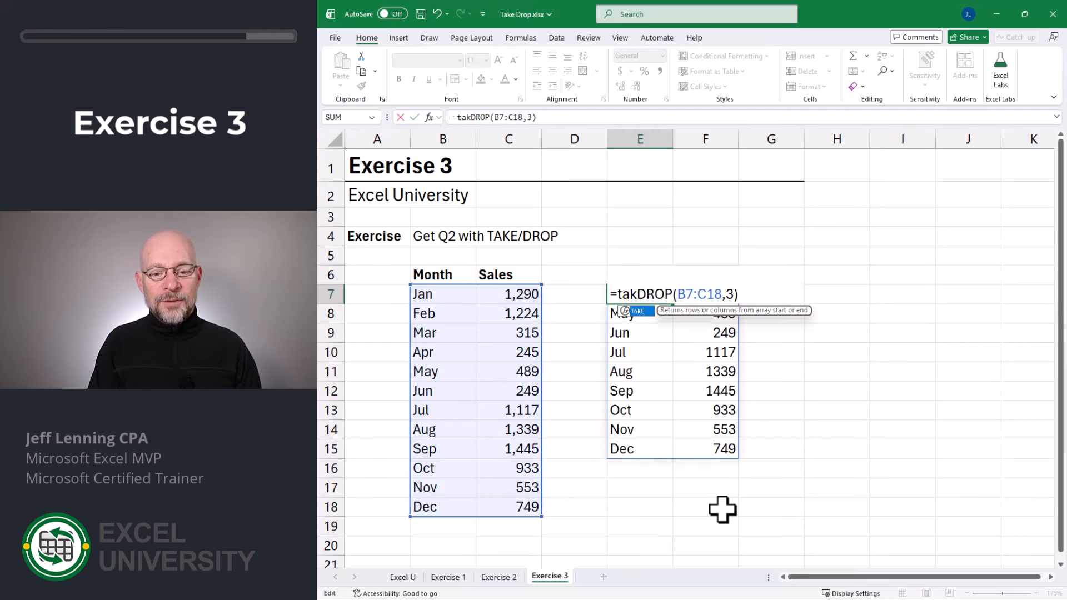
{"action": "key", "text": "Tab"}
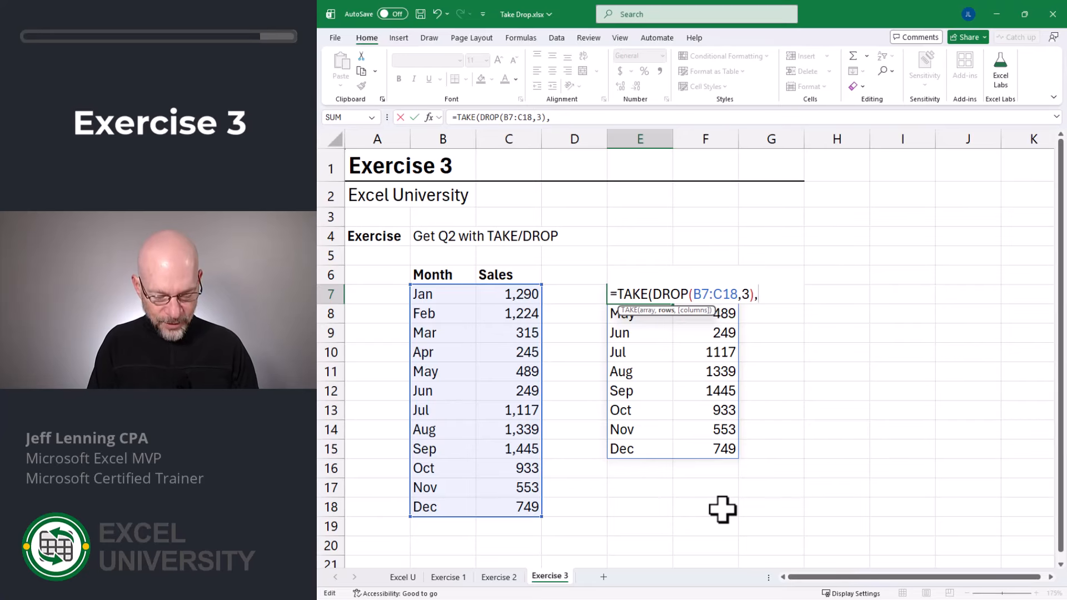
{"action": "type", "text": ",3"}
{"action": "key", "text": "Return"}
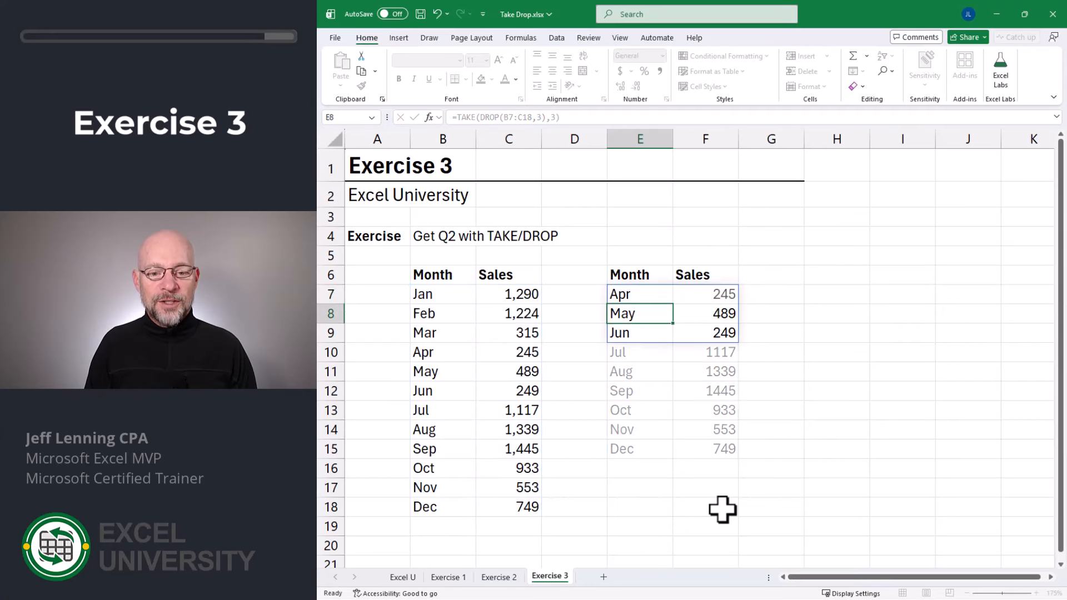